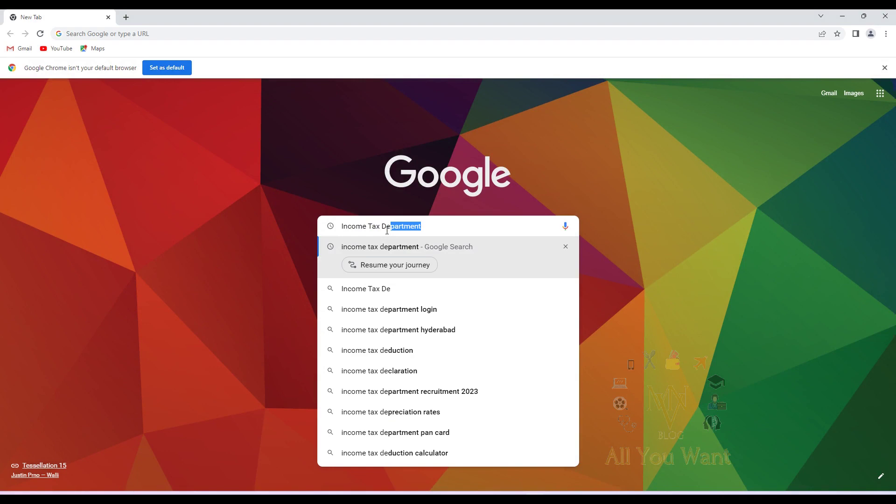
# Search 'Income Tax Department', open its home page, then go to the Link Aadhaar Status page
pyautogui.press('Right')
pyautogui.press('Return')
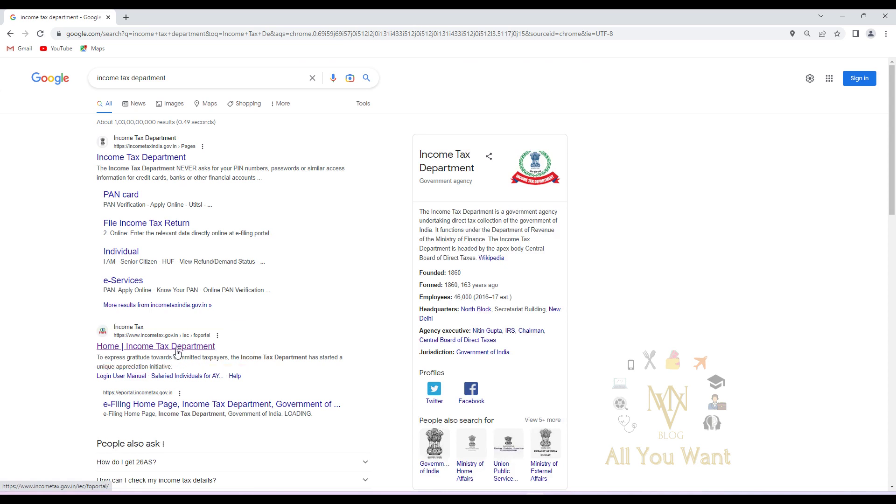
pyautogui.click(177, 351)
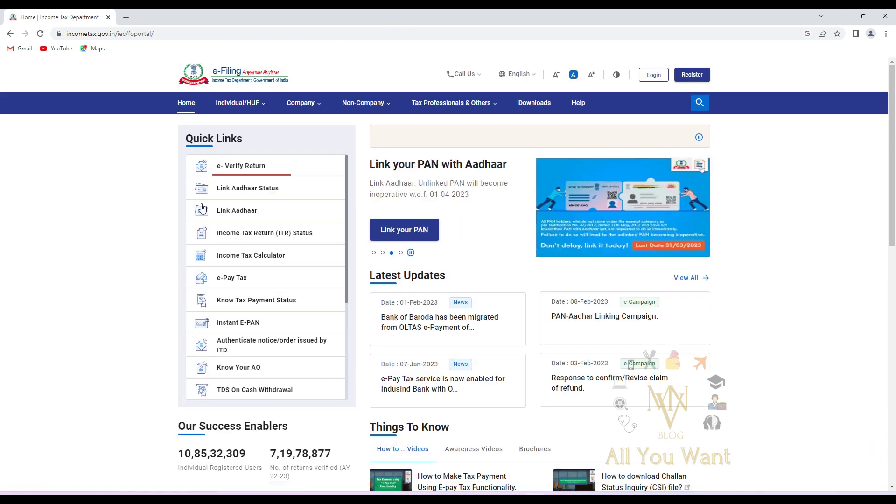
pyautogui.click(237, 189)
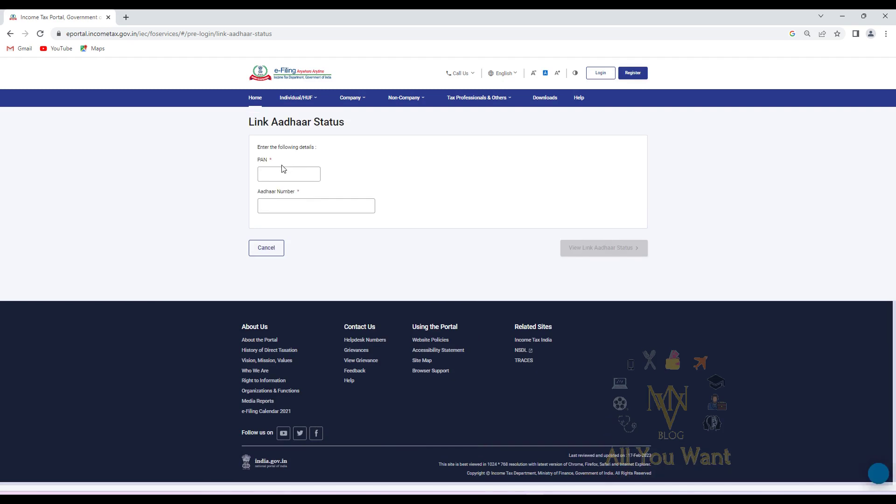
# Enter the PAN and Aadhaar number, then check the link status, retrying once
pyautogui.click(281, 173)
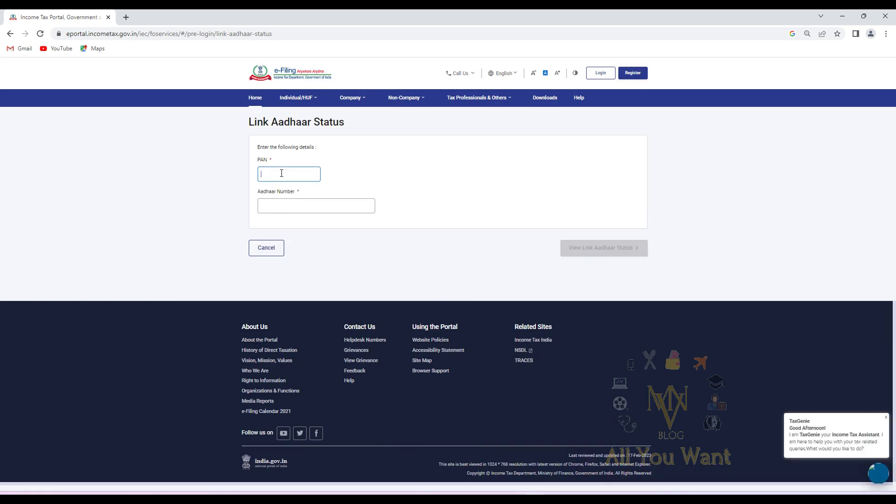
pyautogui.write('AB')
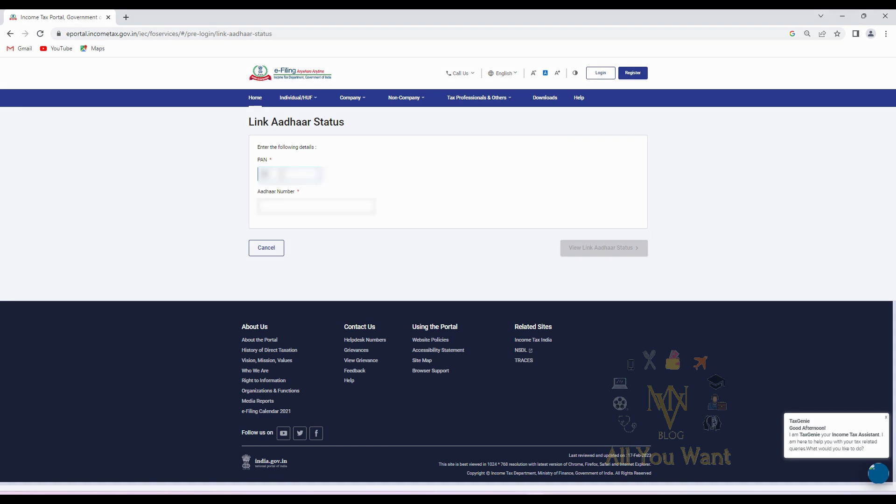
pyautogui.write('CDE123')
pyautogui.click(259, 207)
pyautogui.write('12345678')
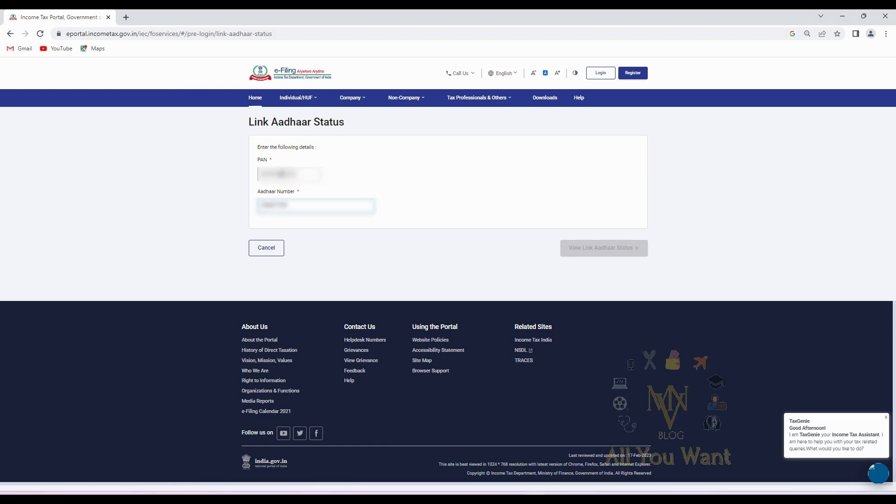
pyautogui.write('90')
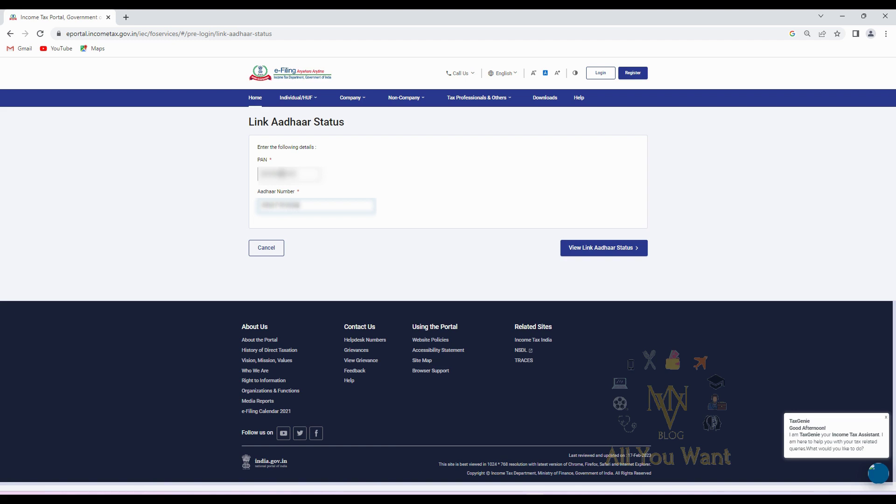
pyautogui.click(577, 251)
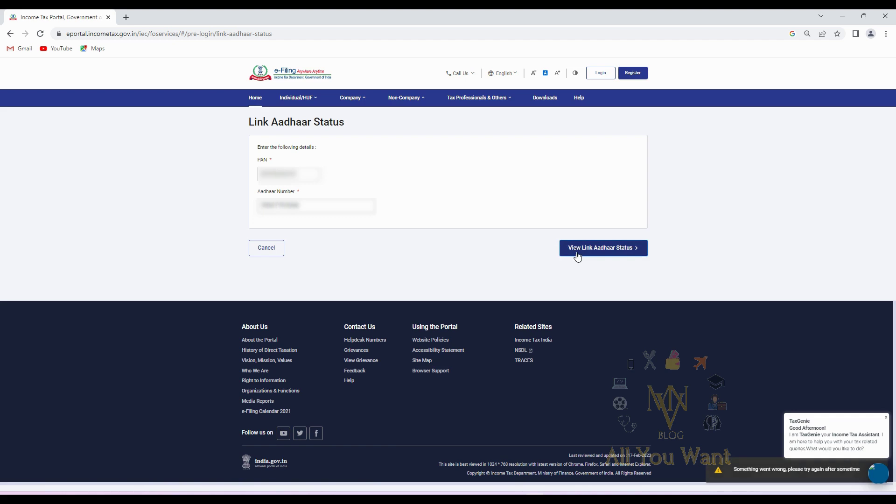
pyautogui.click(628, 250)
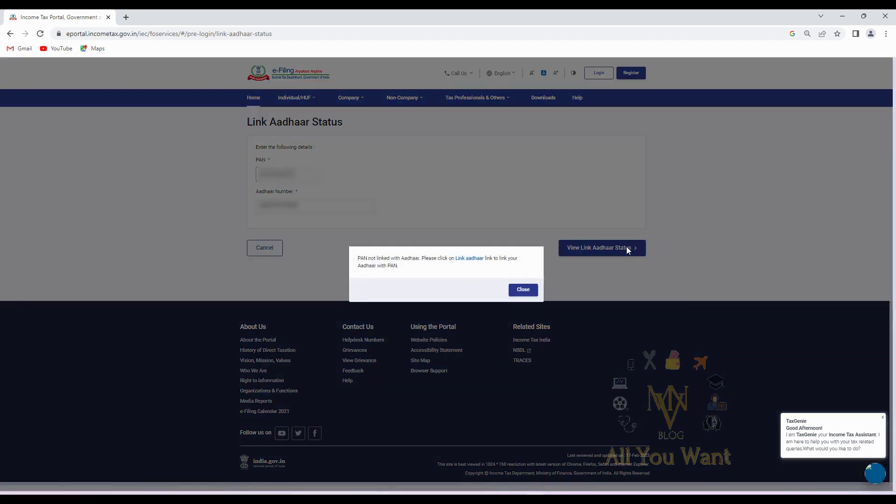
# Note the 'PAN not linked' message and go to the Link Aadhaar form
pyautogui.moveTo(357, 257); pyautogui.dragTo(483, 265)
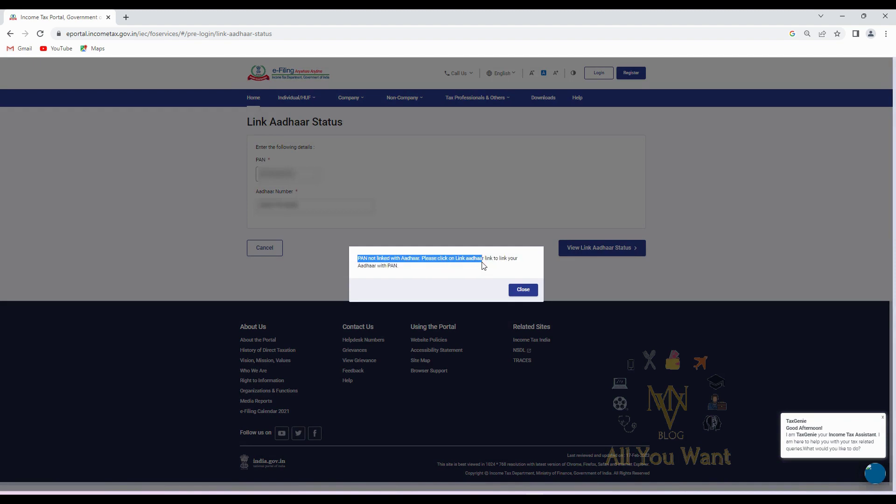
pyautogui.click(456, 279)
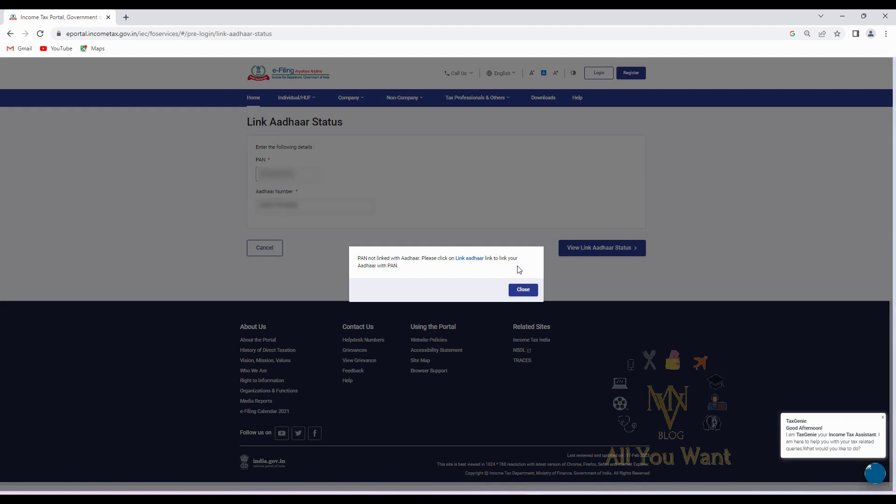
pyautogui.click(479, 265)
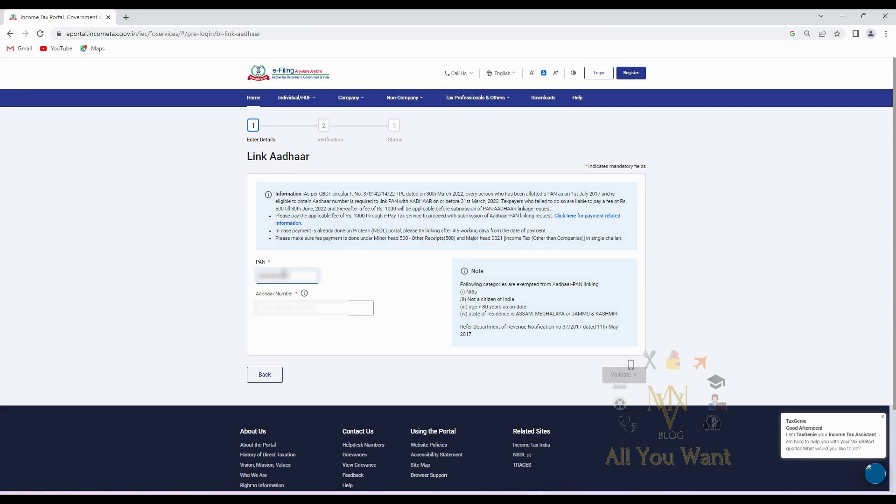
# Enter the 12-digit Aadhaar number in the Link Aadhaar form's Aadhaar Number field
pyautogui.press('Tab')
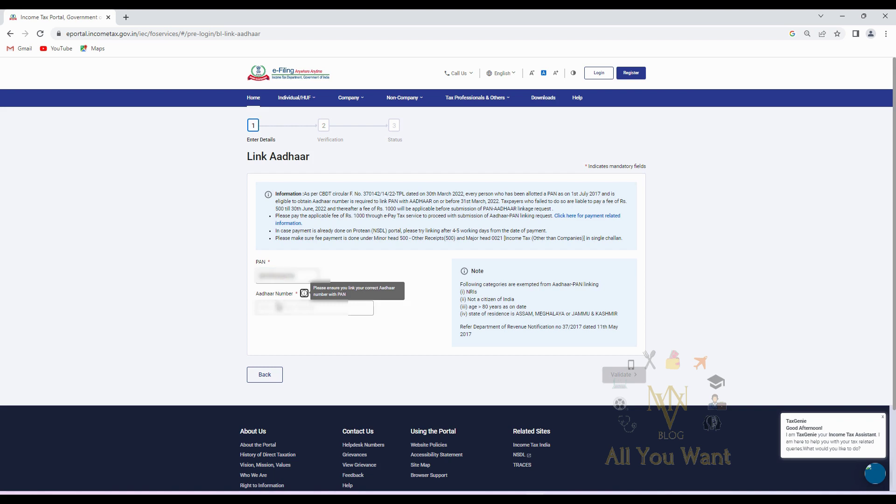
pyautogui.press('Tab')
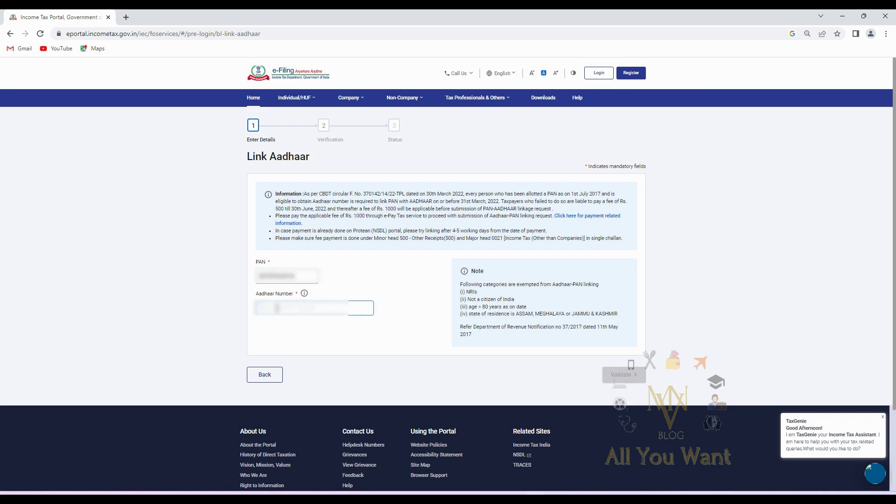
pyautogui.write('123456789012')
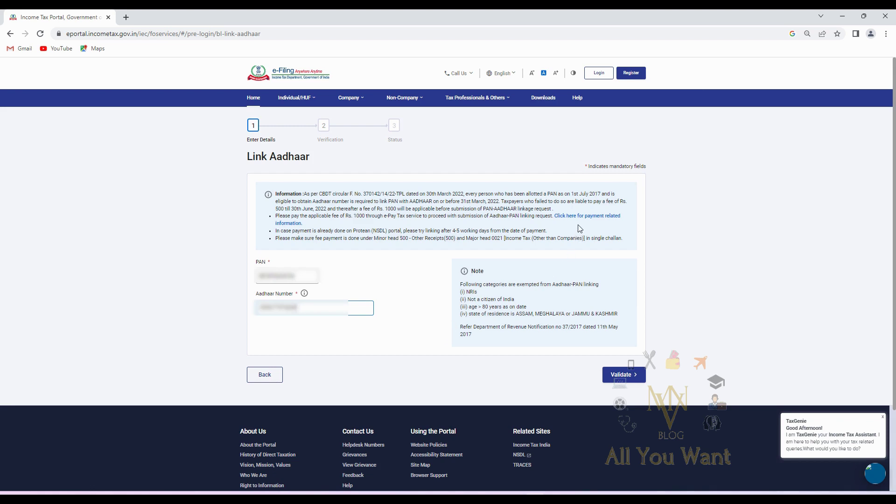
# Validate the link request, note the unpaid Rs. 1000 fee, and continue to pay via e-Pay Tax
pyautogui.click(620, 379)
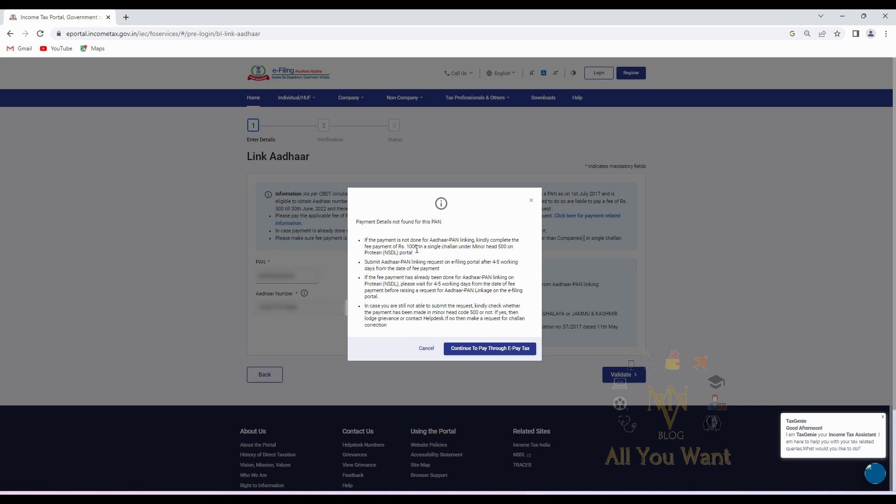
pyautogui.moveTo(418, 247); pyautogui.dragTo(395, 242)
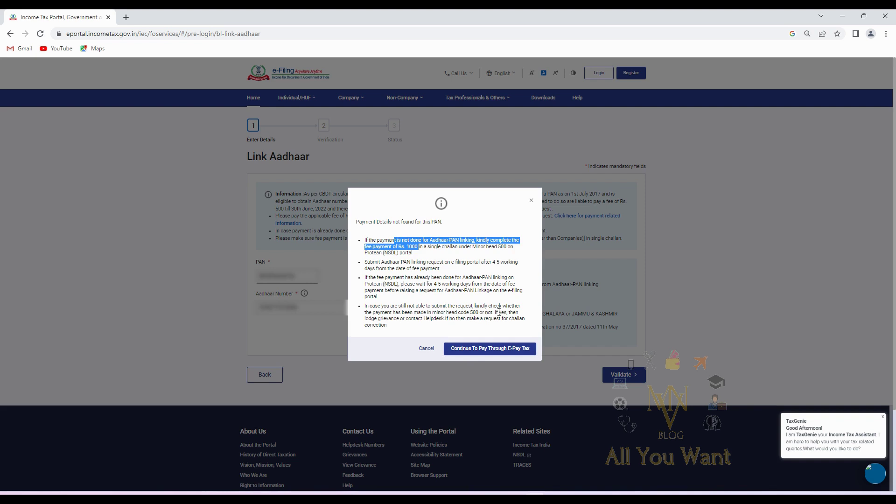
pyautogui.click(426, 349)
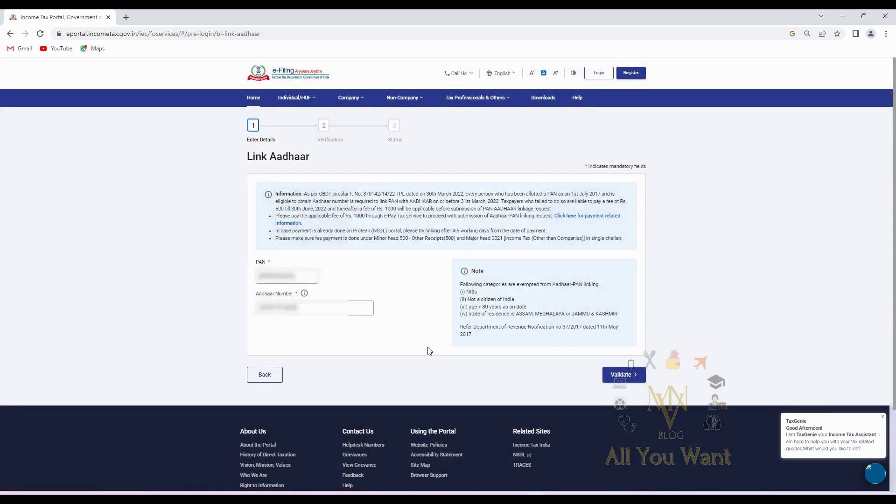
pyautogui.click(617, 380)
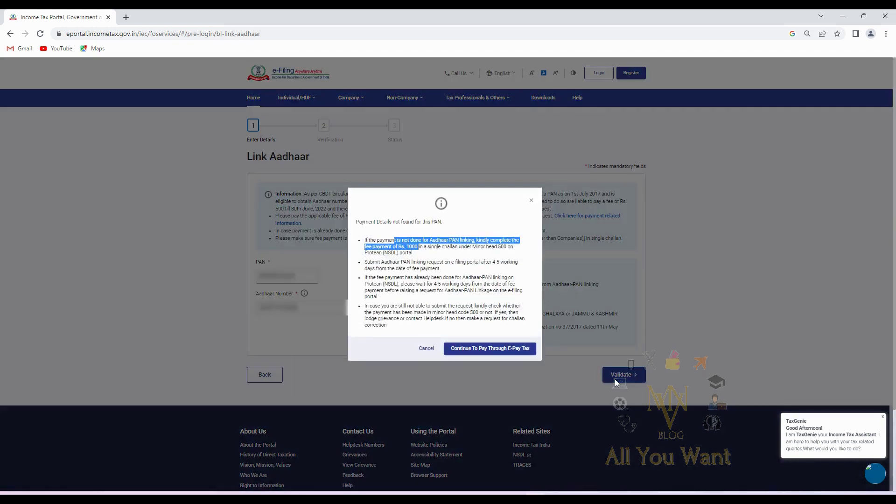
pyautogui.click(462, 348)
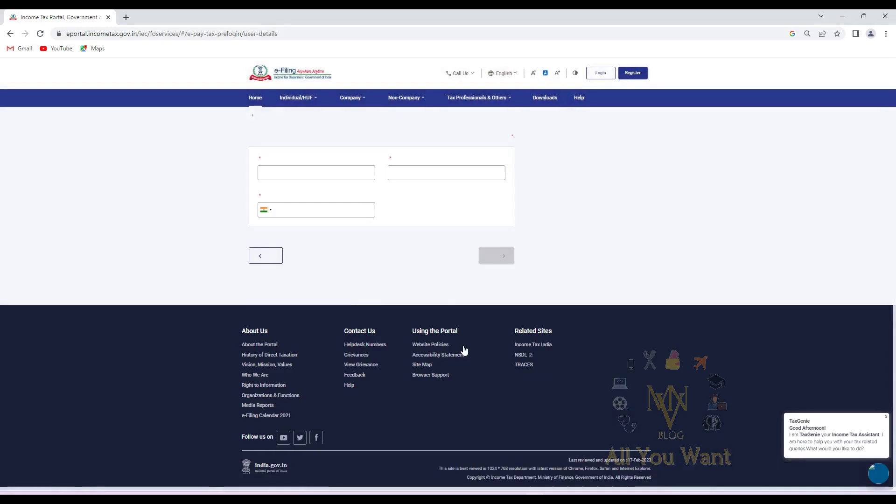
# Enter and confirm the PAN and the mobile number for e-Pay Tax, then continue to OTP verification
pyautogui.click(290, 200)
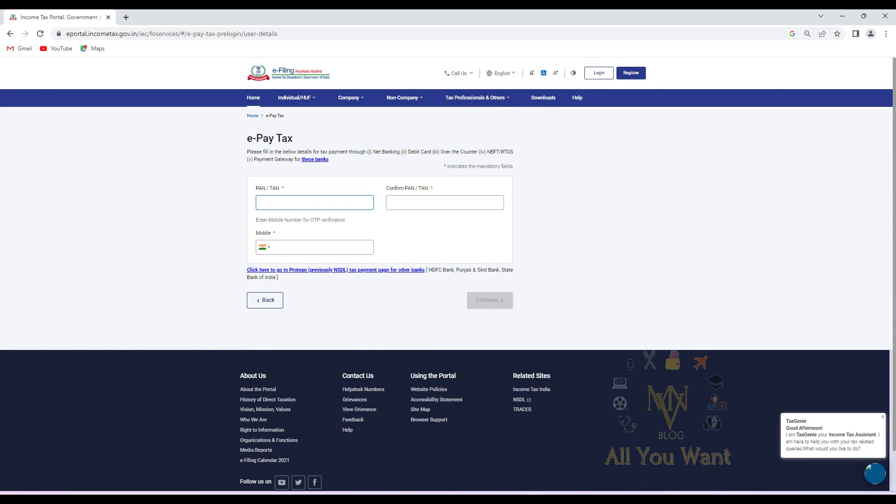
pyautogui.click(287, 204)
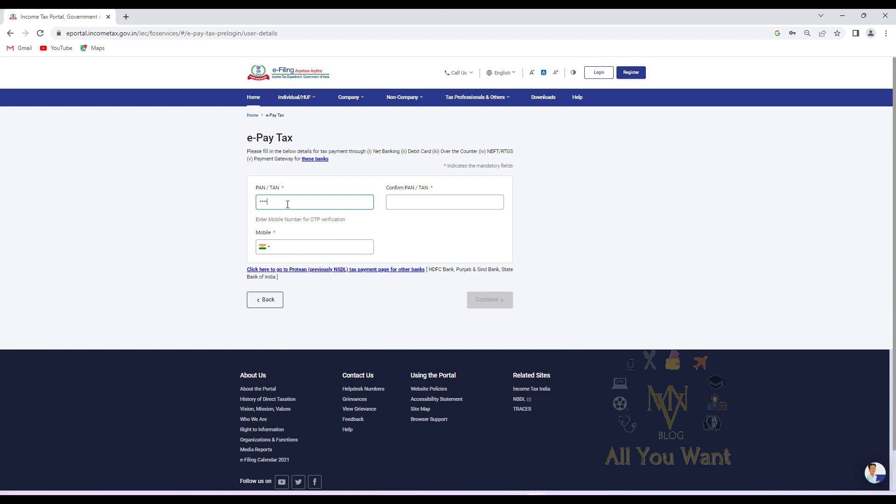
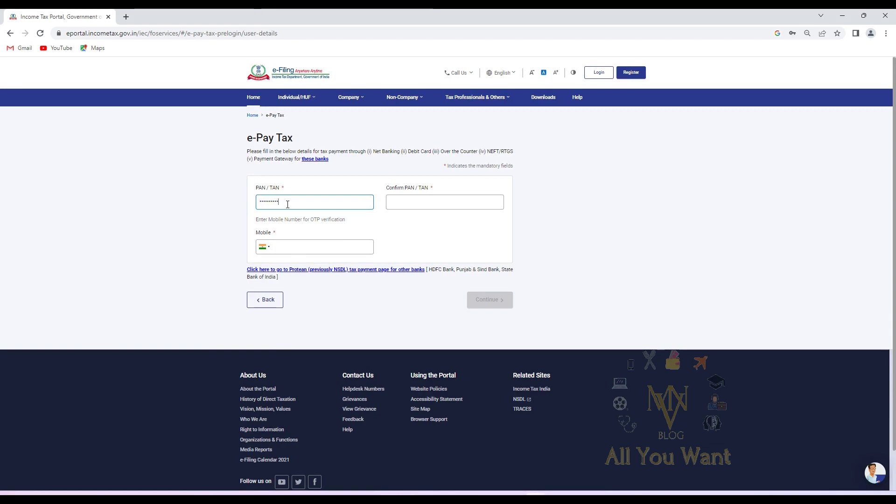
pyautogui.press('Tab')
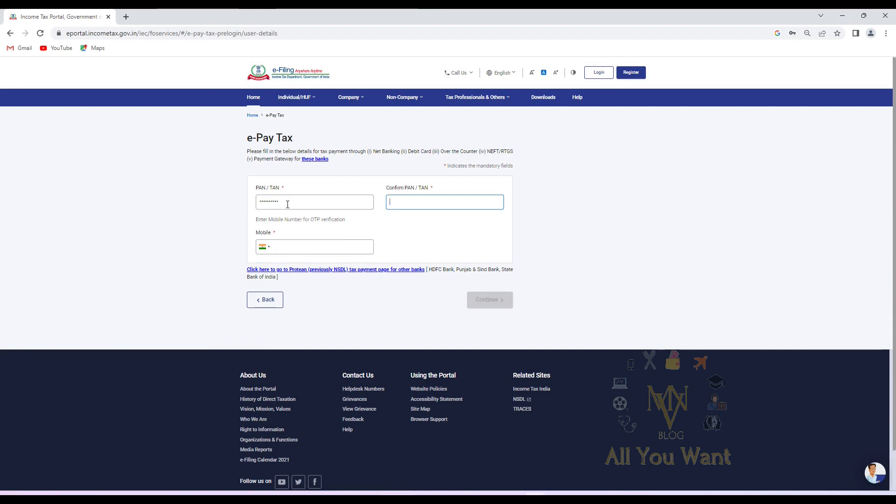
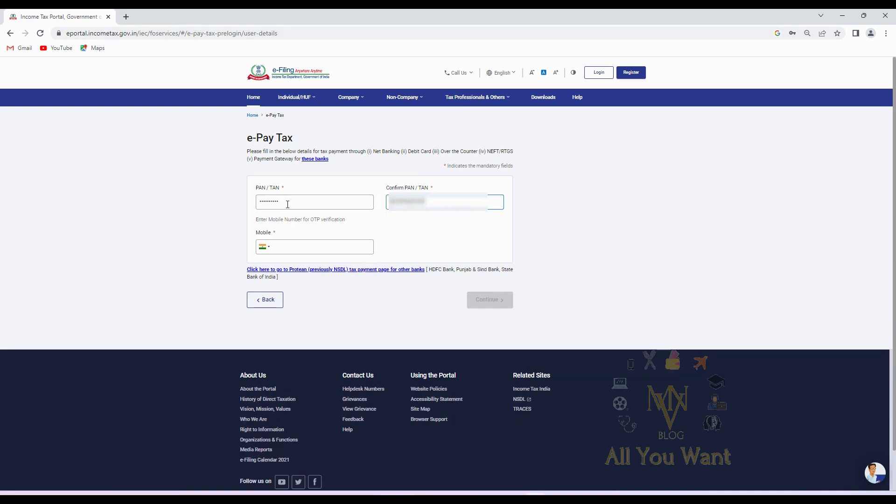
pyautogui.press('Tab')
pyautogui.press('Tab')
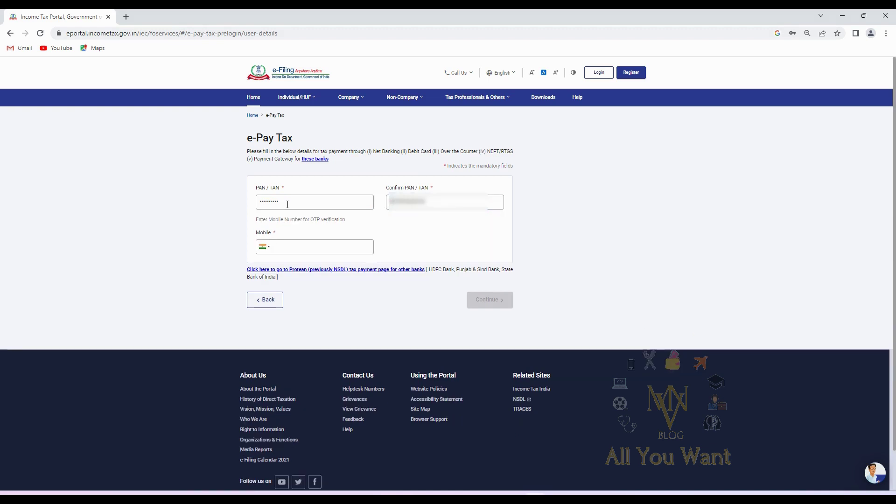
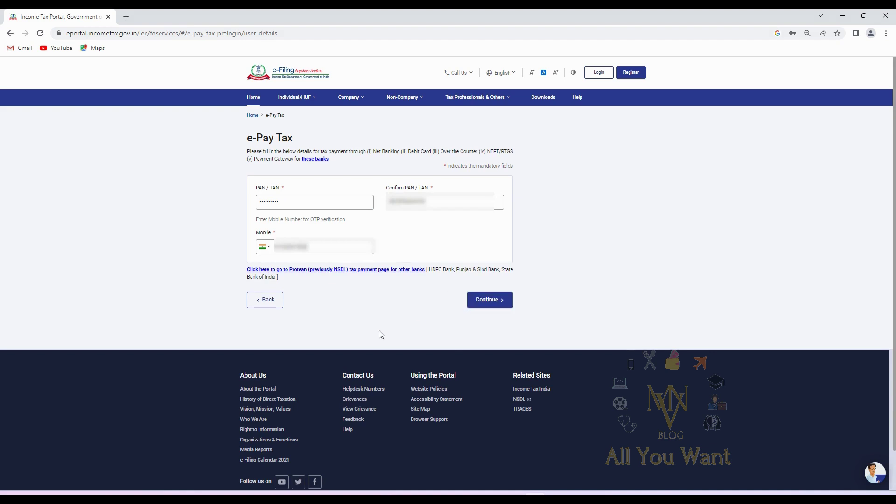
pyautogui.moveTo(321, 162)
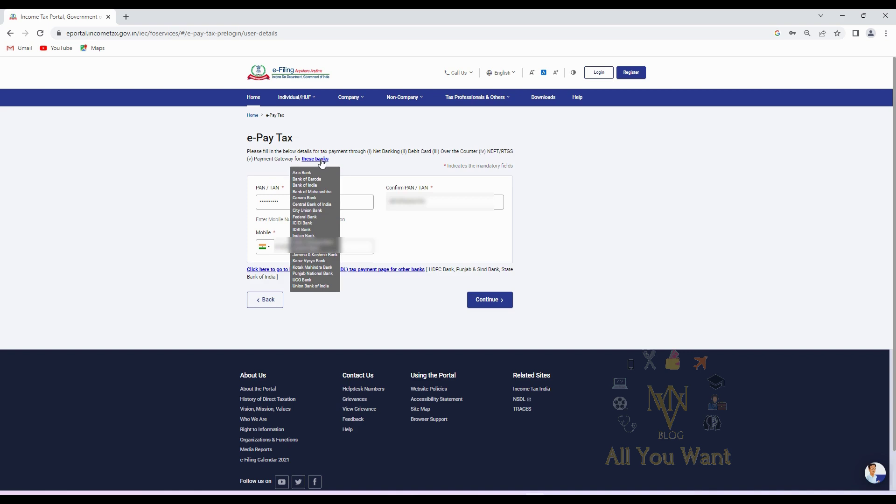
pyautogui.click(491, 300)
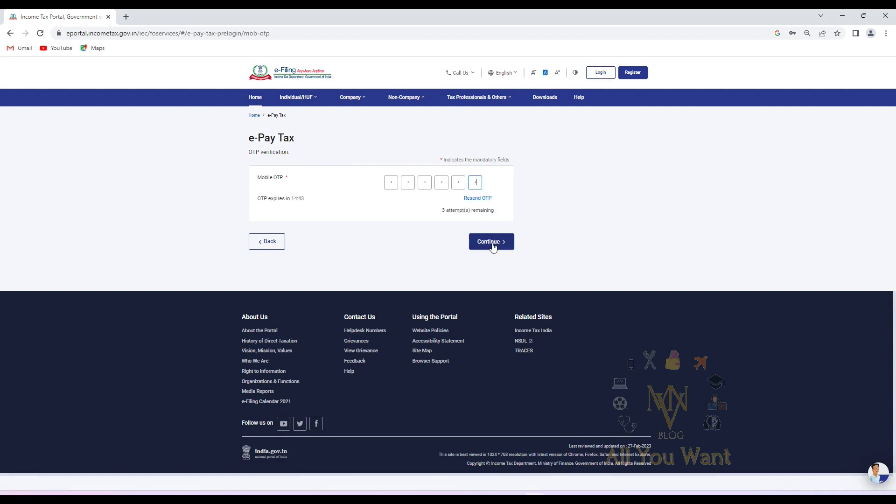
# Verify the entered mobile OTP and proceed to make a new e-Pay Tax payment
pyautogui.click(492, 245)
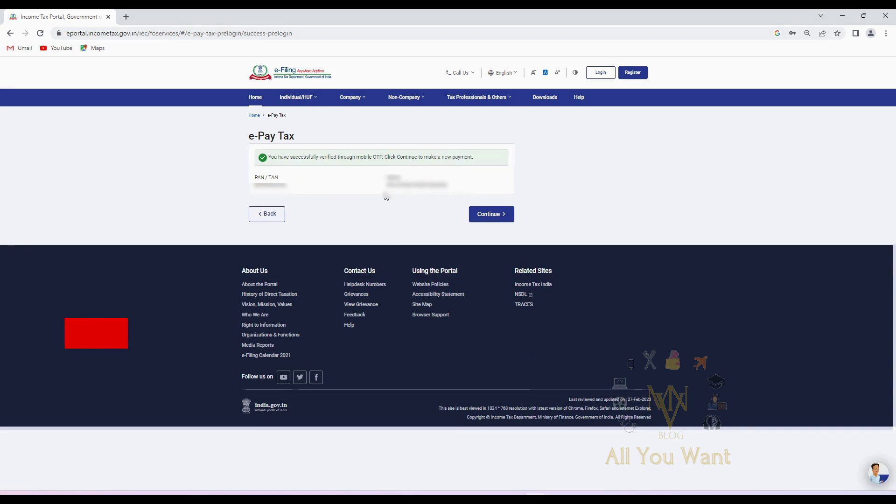
pyautogui.click(490, 218)
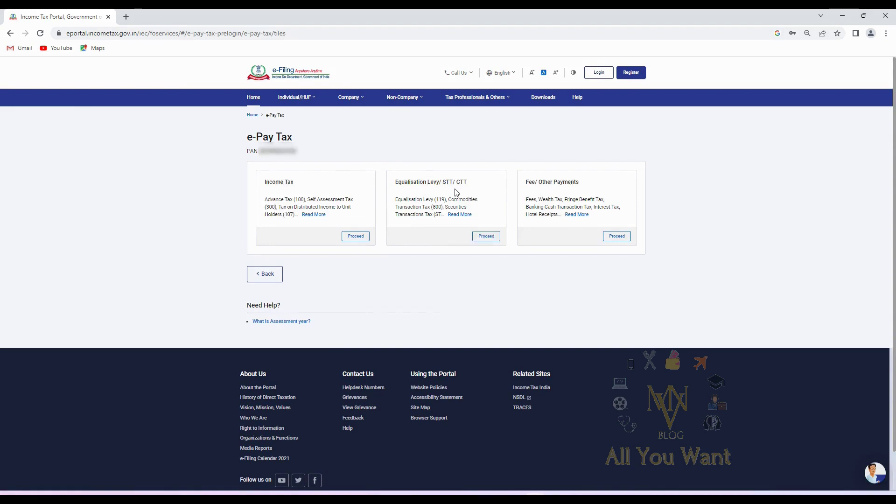
# Start an Income Tax payment of type Other Receipts (500) with ₹1,000 under Others
pyautogui.click(356, 235)
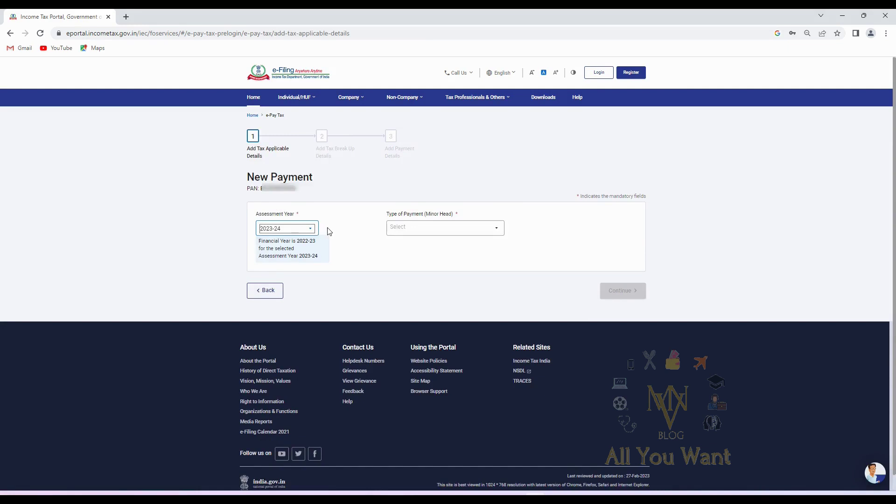
pyautogui.click(422, 228)
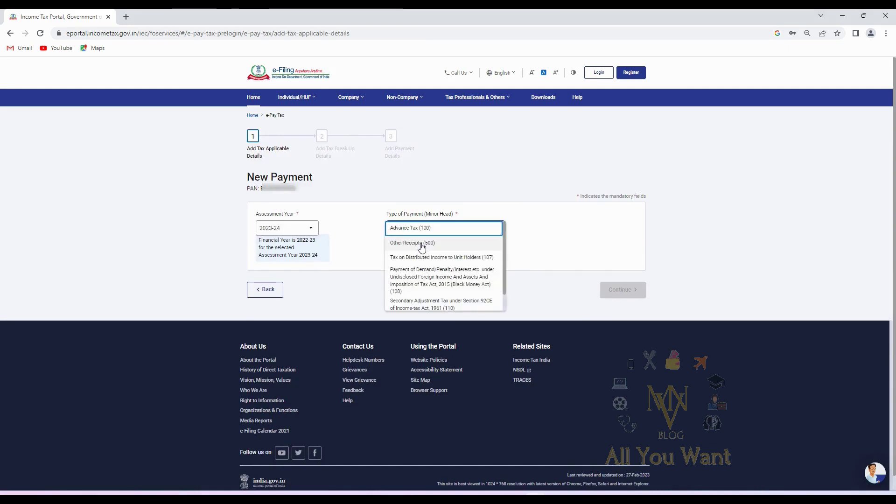
pyautogui.click(422, 243)
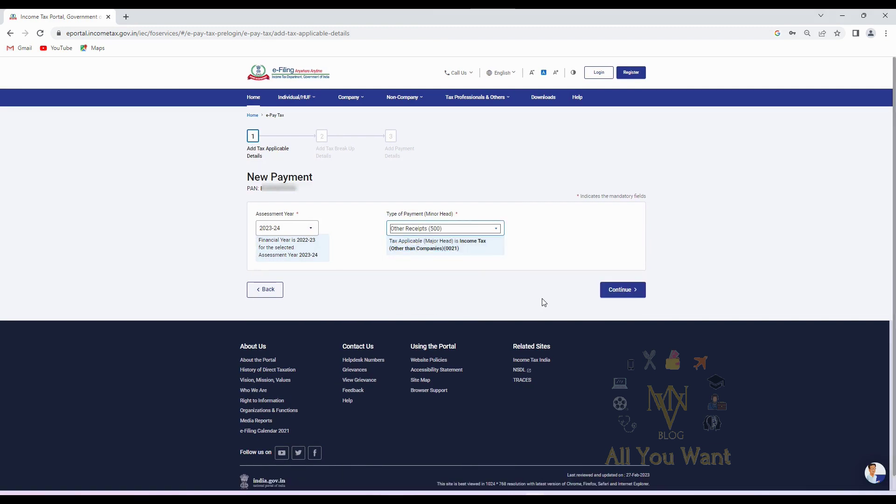
pyautogui.click(615, 296)
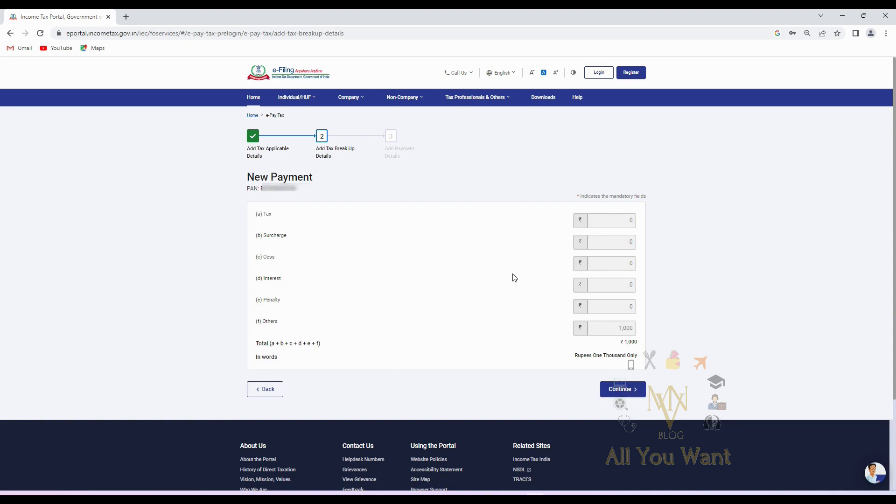
pyautogui.click(627, 391)
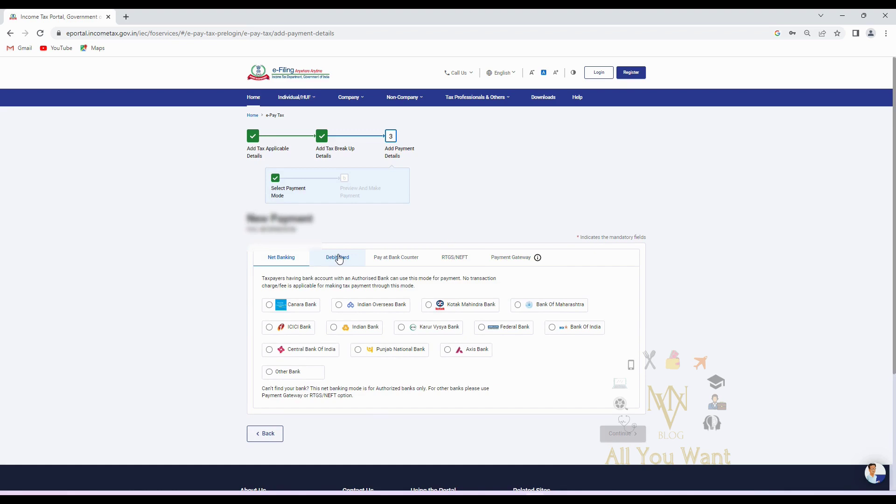
# Choose Debit Card as the payment mode with Indian Bank, and continue to the preview
pyautogui.click(337, 258)
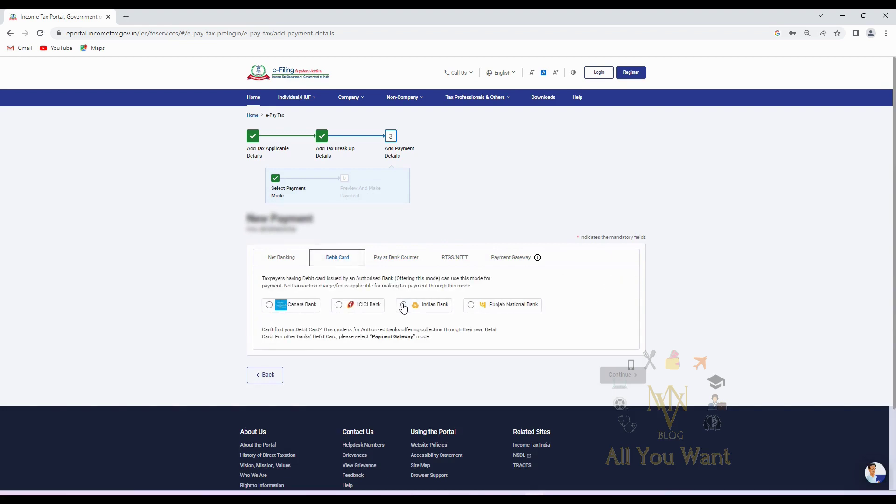
pyautogui.click(403, 306)
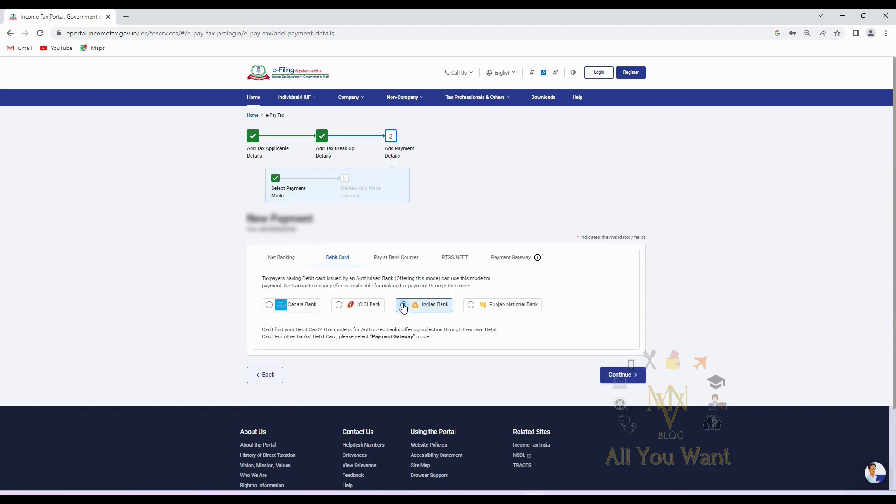
pyautogui.click(627, 381)
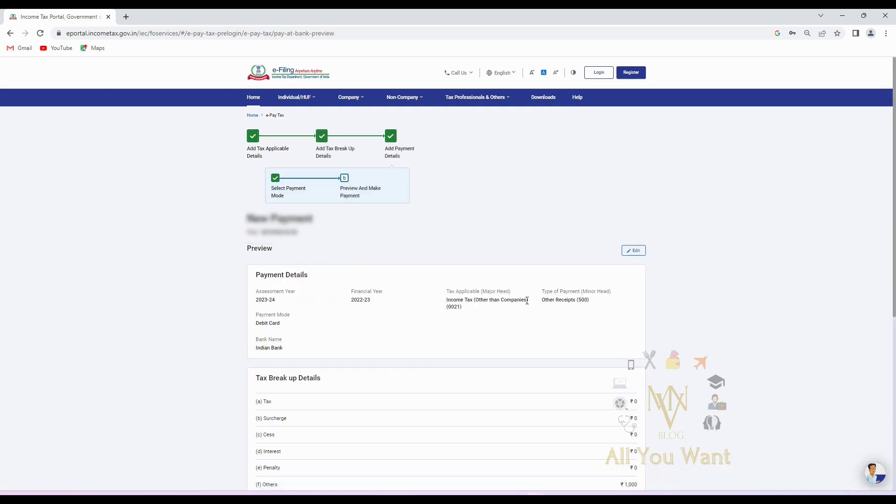
# Pay the ₹1,000 now, accept the terms and conditions, and submit to the bank
pyautogui.scroll(-3, 527, 300)
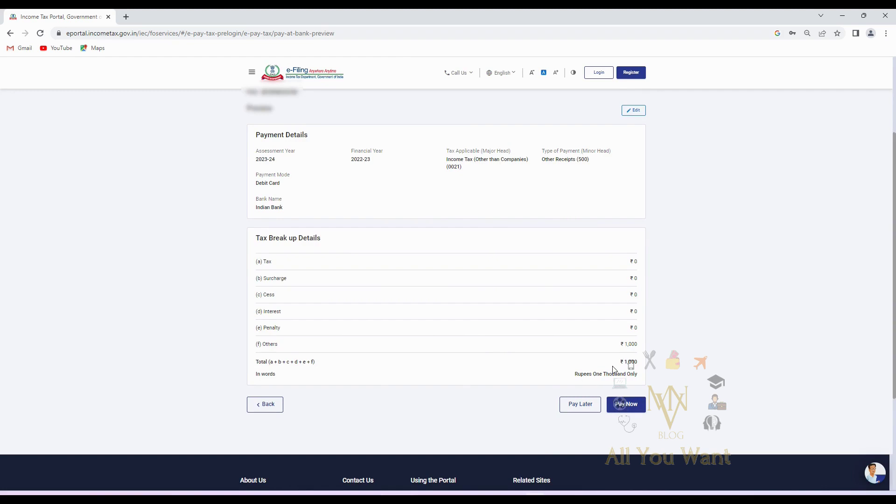
pyautogui.click(624, 404)
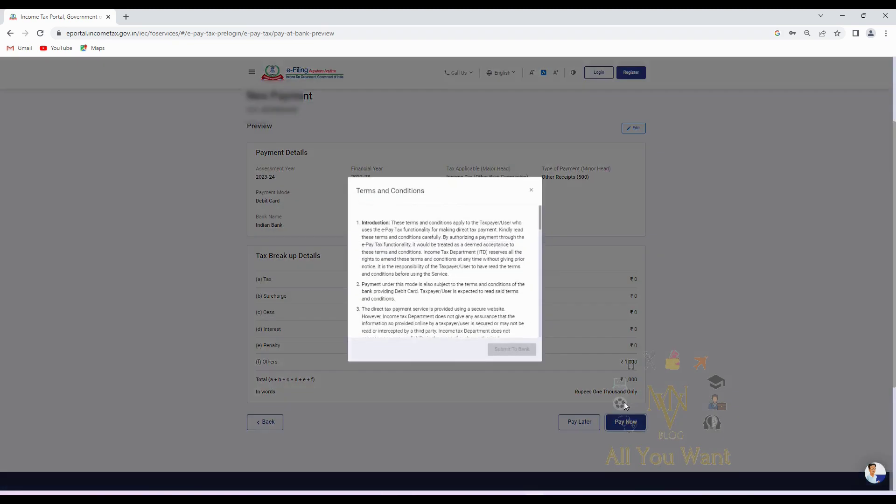
pyautogui.scroll(-15, 447, 277)
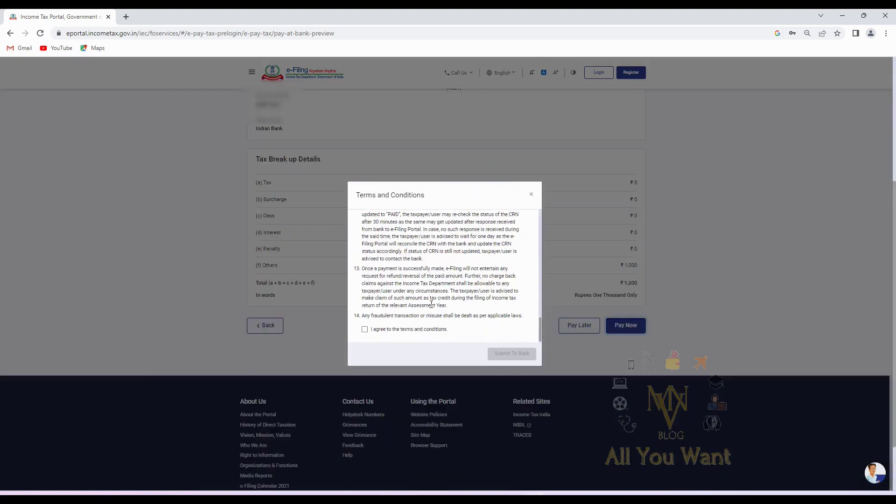
pyautogui.click(365, 329)
pyautogui.click(514, 356)
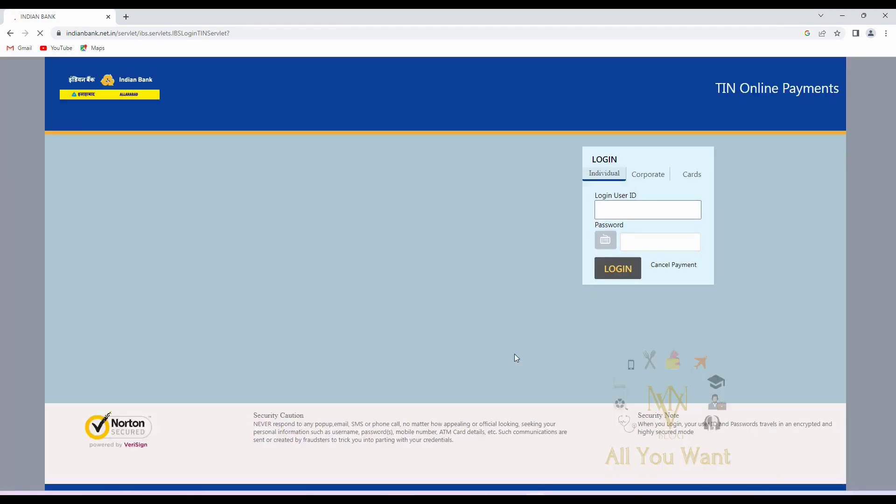
# On Indian Bank's Cards tab, enter the debit card number, expiry month and year, and PIN
pyautogui.click(685, 177)
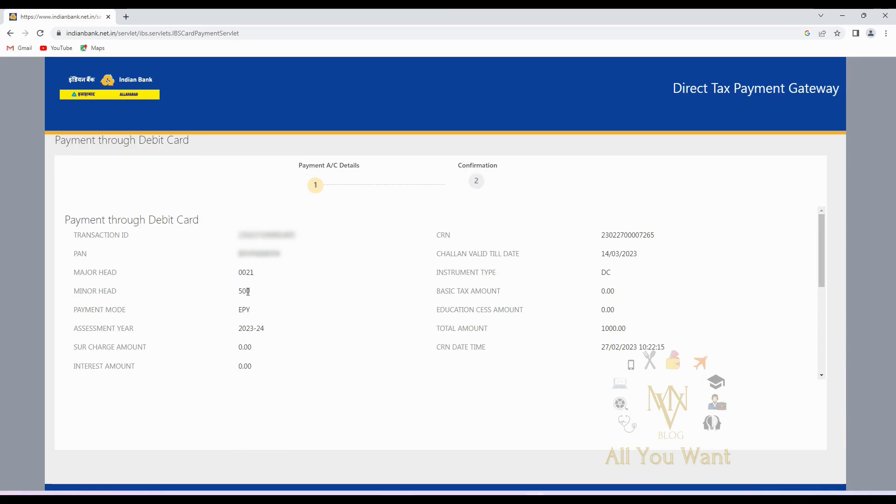
pyautogui.scroll(-3, 296, 314)
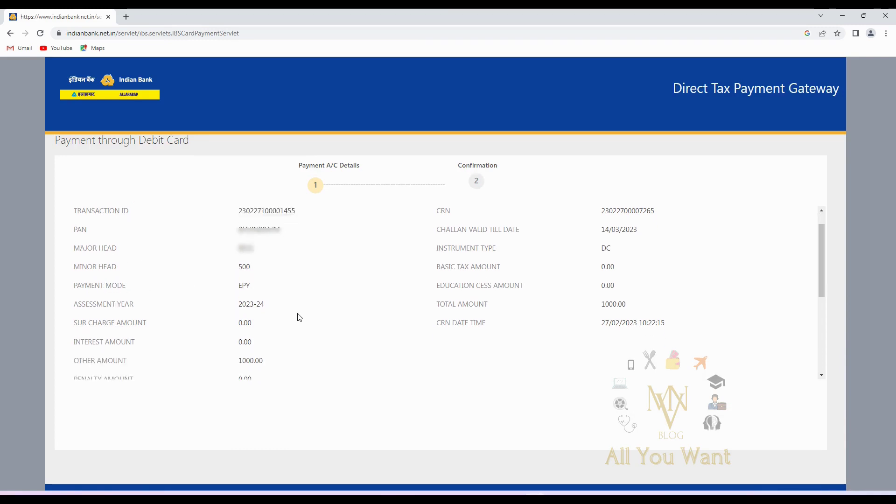
pyautogui.scroll(-1, 276, 313)
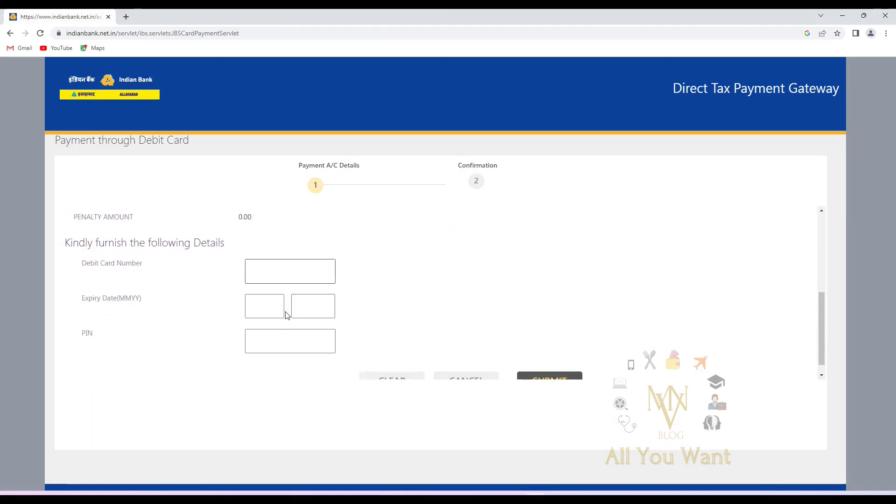
pyautogui.click(279, 275)
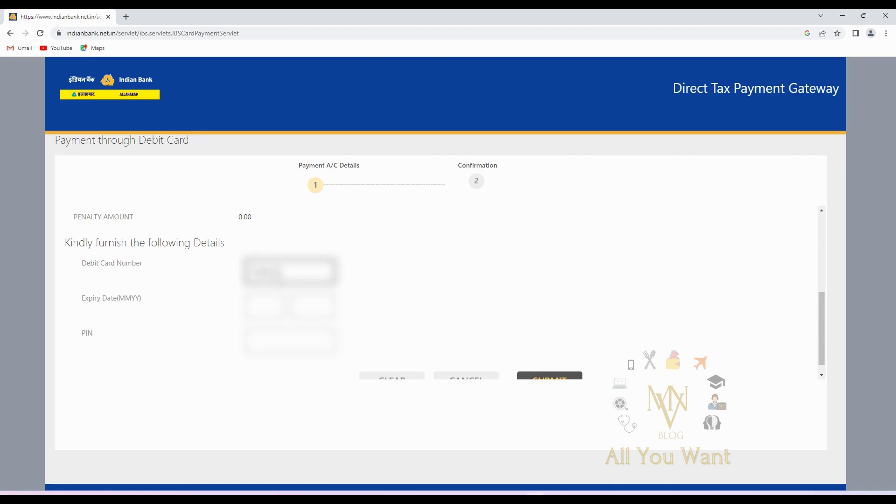
pyautogui.click(265, 305)
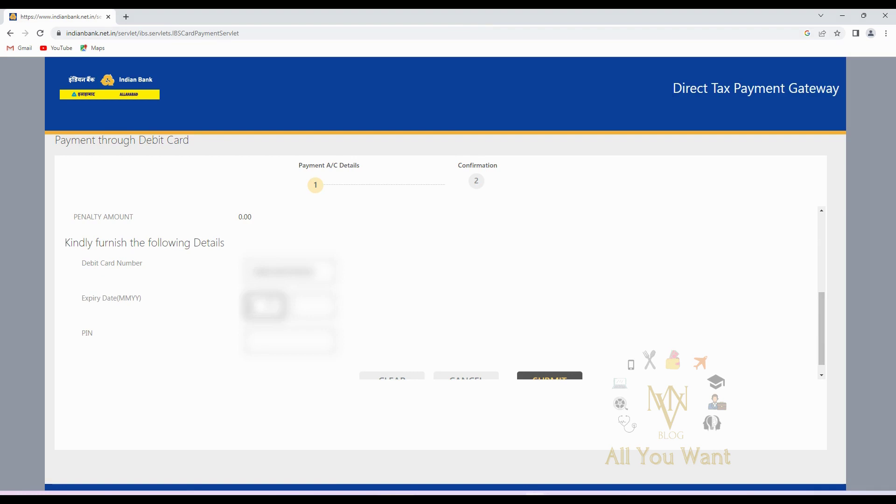
pyautogui.click(313, 306)
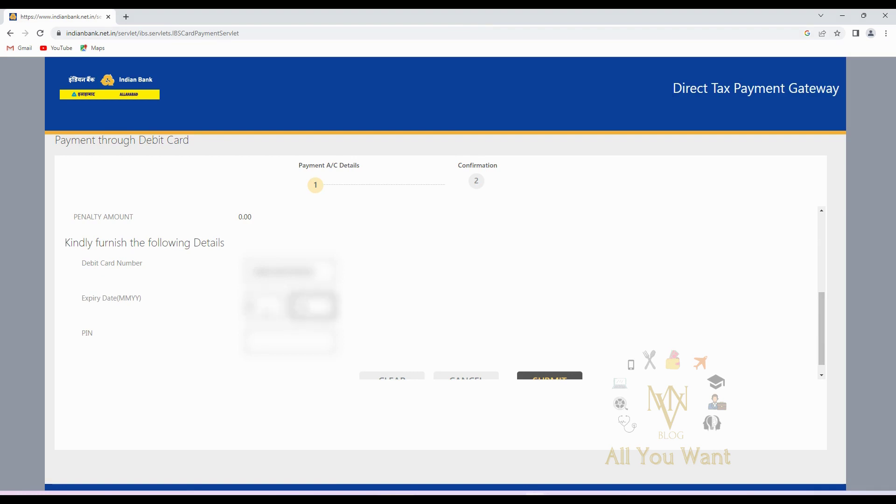
pyautogui.click(265, 331)
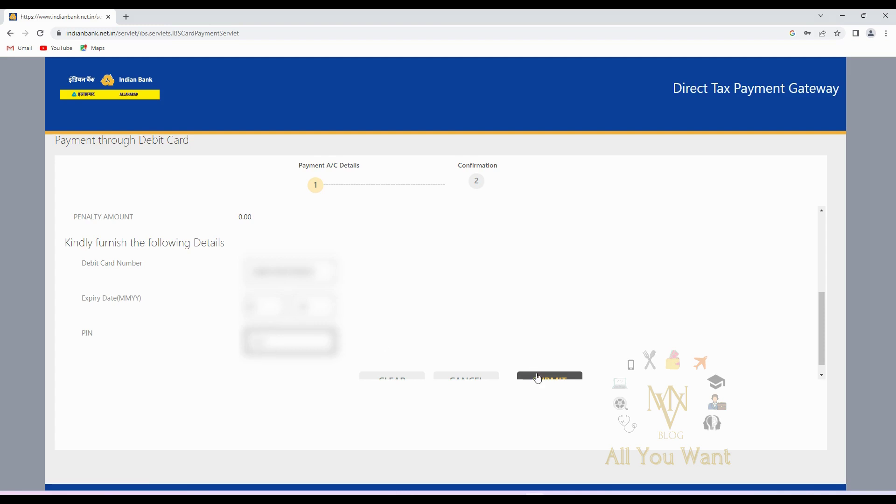
# Submit the card details for the ₹1,000 payment and scroll to the result
pyautogui.hotkey('ctrl', '-')
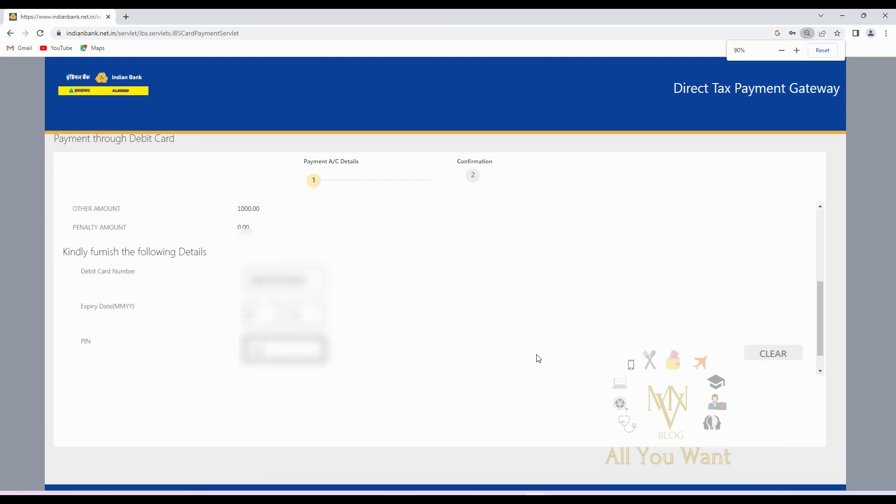
pyautogui.scroll(-1, 541, 354)
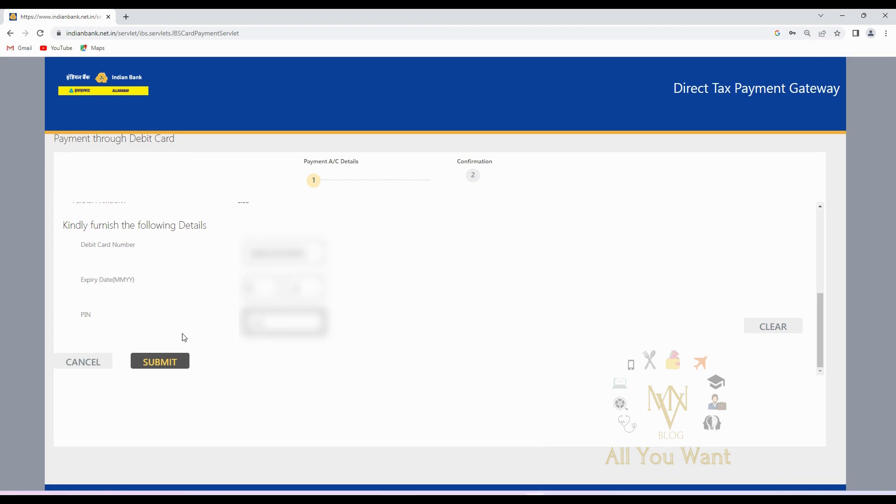
pyautogui.click(161, 363)
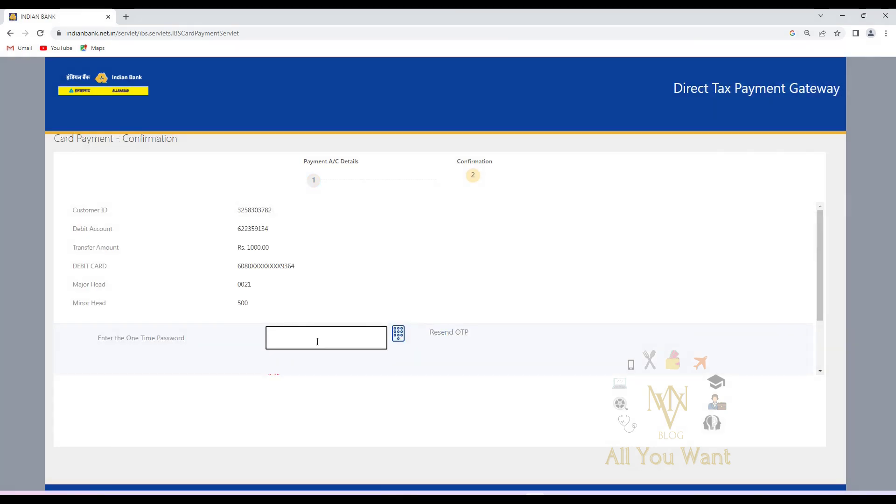
pyautogui.scroll(-1, 318, 341)
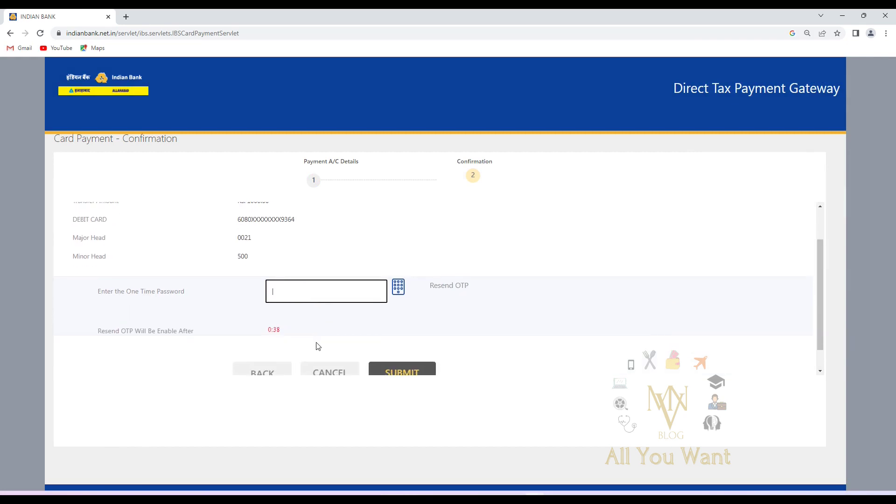
pyautogui.scroll(-1, 317, 345)
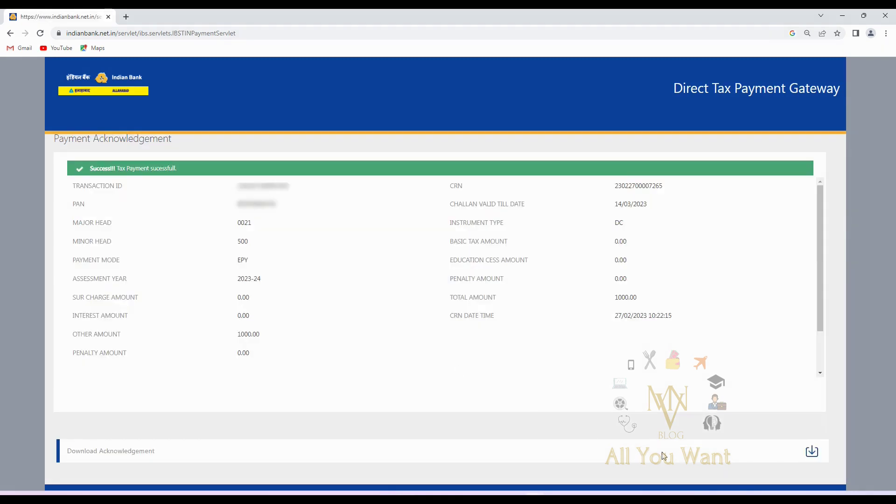
# Download the payment acknowledgement, then click DONE to return to the e-Filing portal
pyautogui.click(812, 453)
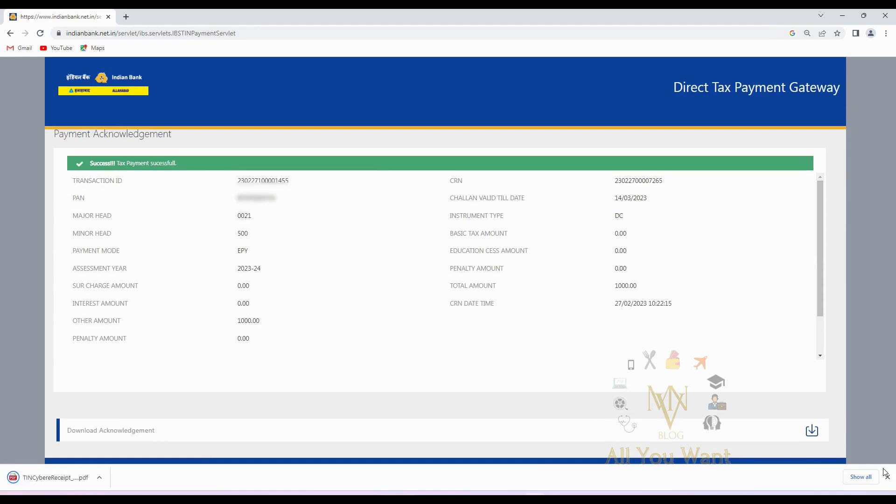
pyautogui.click(887, 476)
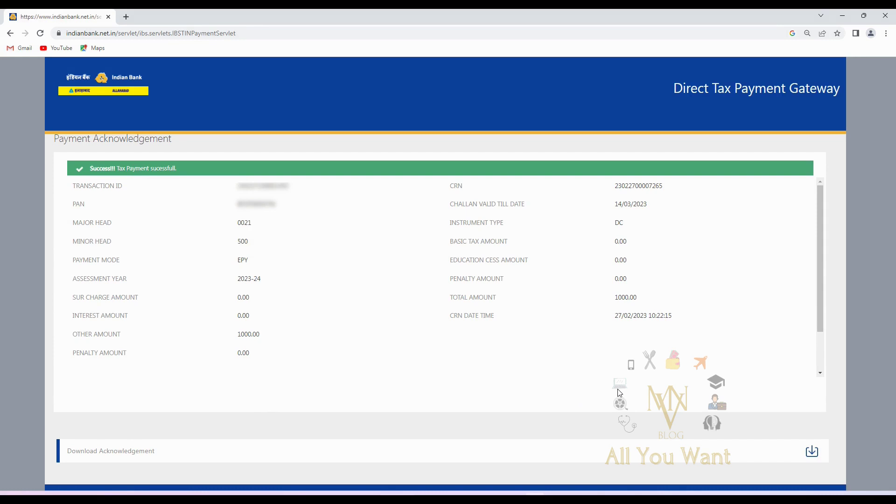
pyautogui.moveTo(819, 320); pyautogui.dragTo(823, 364)
pyautogui.click(195, 368)
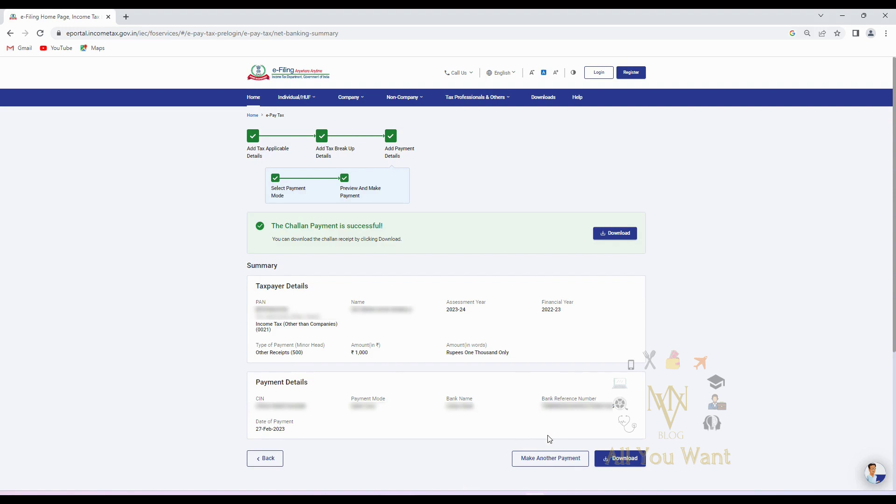
# Download the ₹1,000 challan receipt and open it as a PDF
pyautogui.click(628, 463)
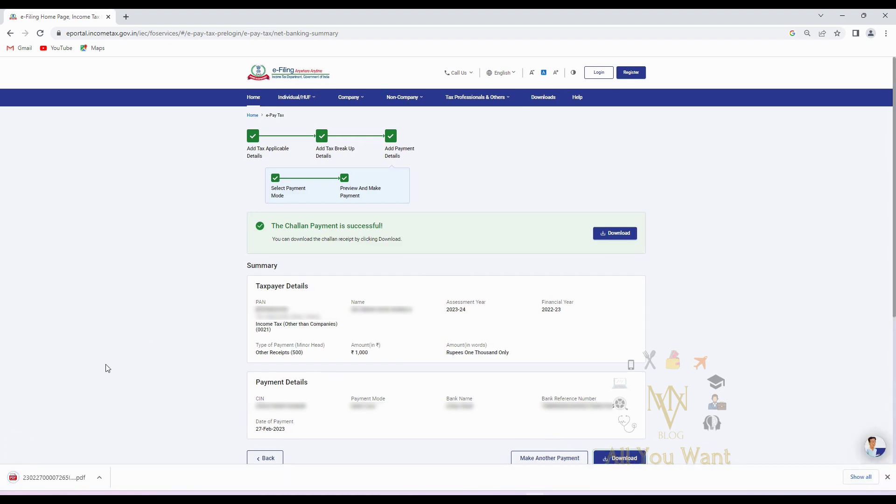
pyautogui.click(66, 473)
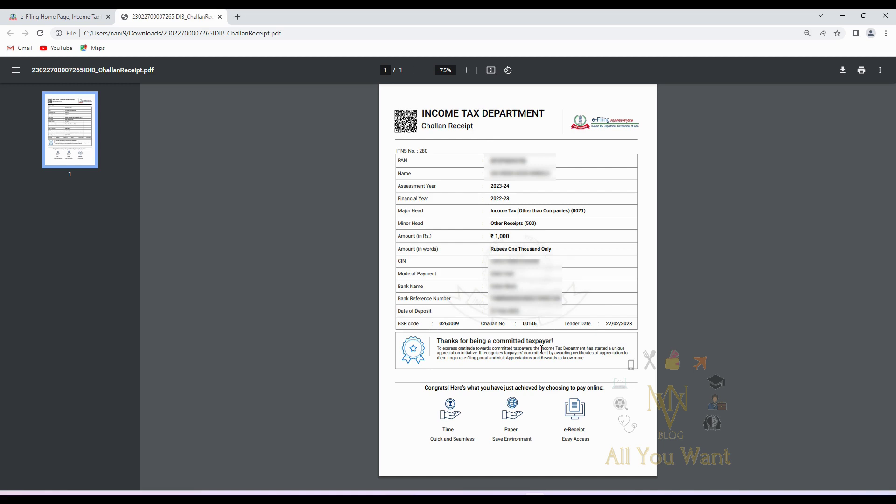
# Close the challan receipt PDF tab to get back to the e-Filing home page
pyautogui.click(220, 18)
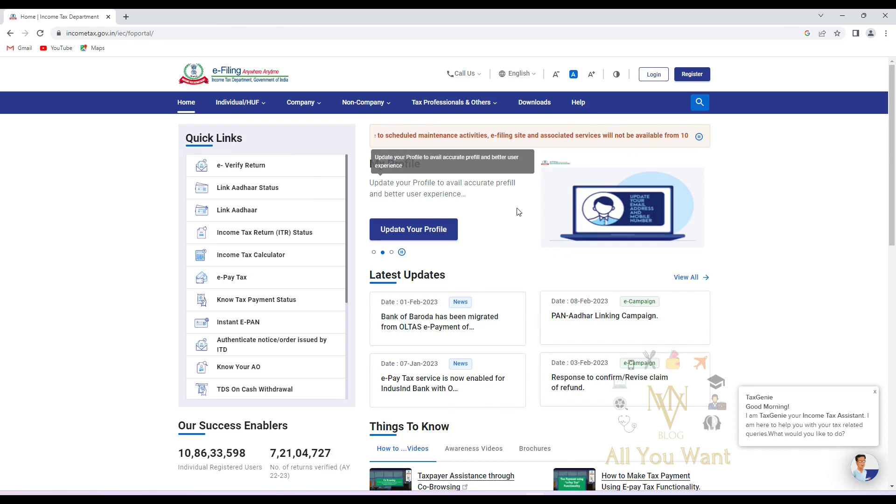
# Check Link Aadhaar Status using the PAN and Aadhaar number, then go on to link them
pyautogui.click(242, 189)
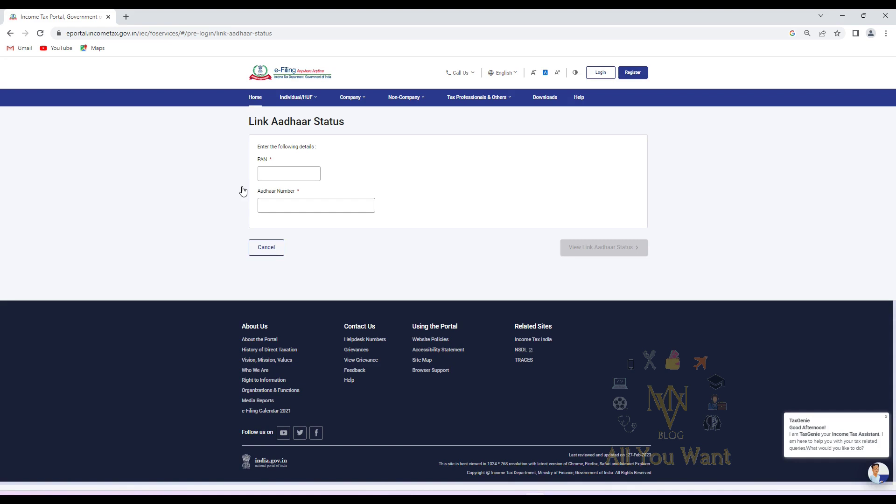
pyautogui.click(272, 175)
pyautogui.hotkey('ctrl', 'v')
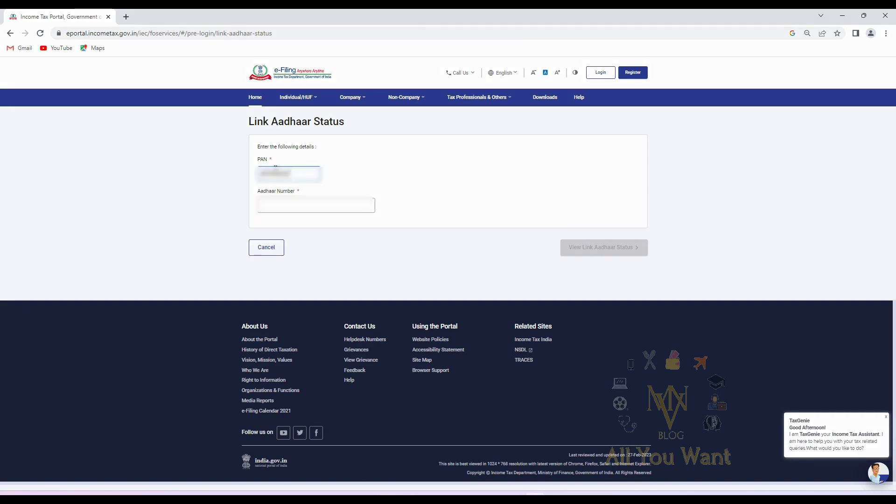
pyautogui.press('Tab')
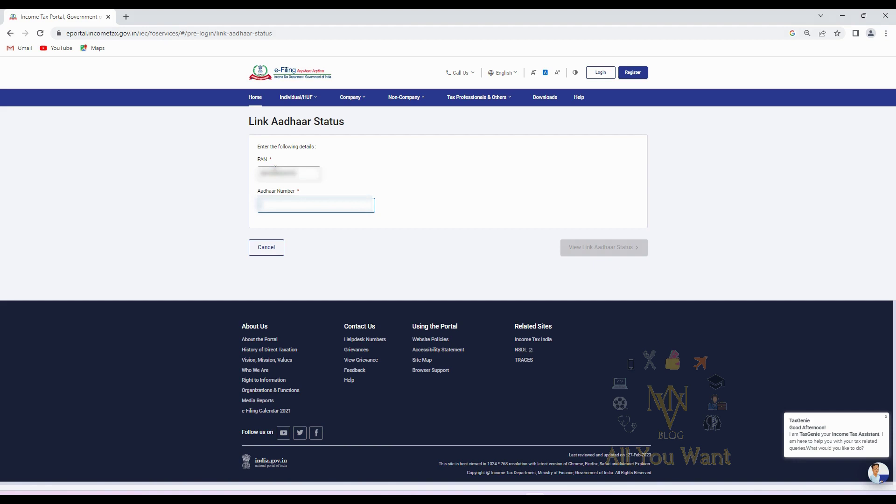
pyautogui.write('123456789012')
pyautogui.click(599, 248)
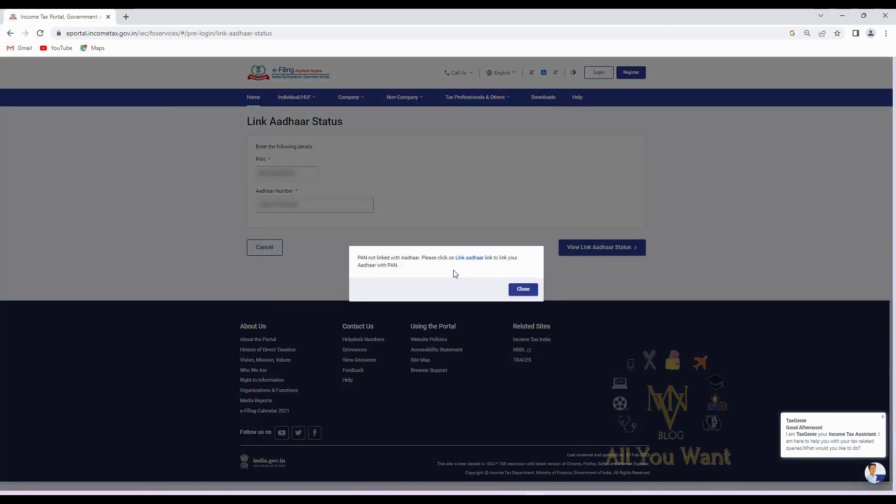
pyautogui.click(468, 258)
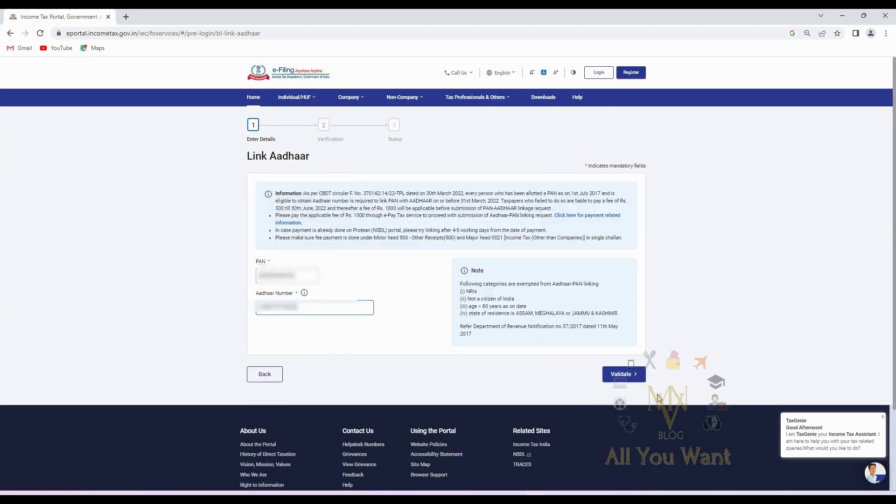
# Validate the PAN and Aadhaar details and continue past the ₹1,000 payment-verified dialog
pyautogui.click(623, 374)
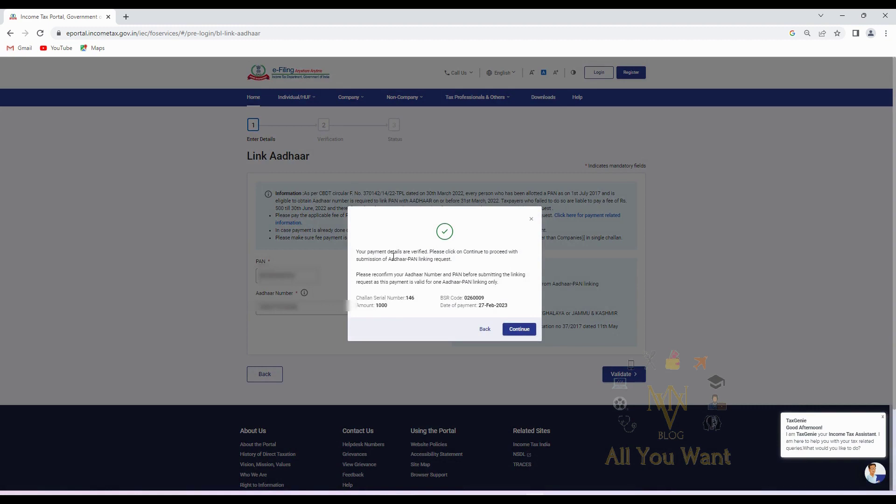
pyautogui.click(517, 329)
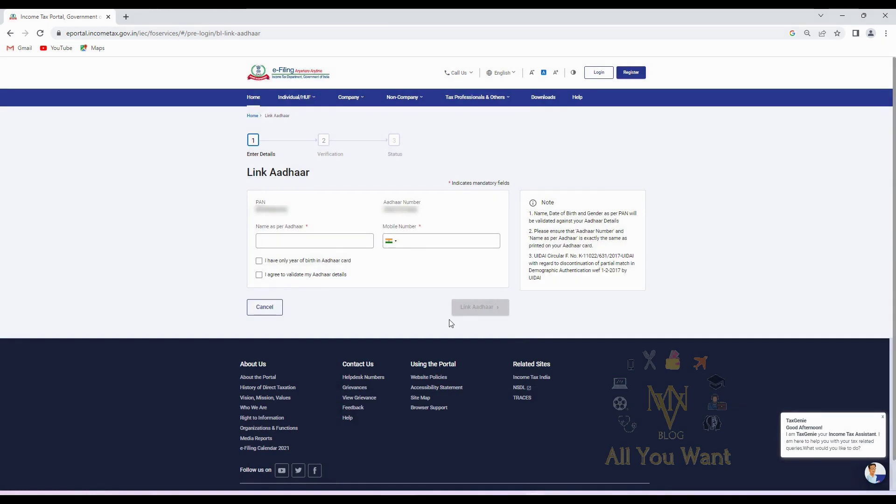
# Enter the name as per Aadhaar and the mobile number, give validation consent, and submit
pyautogui.click(311, 239)
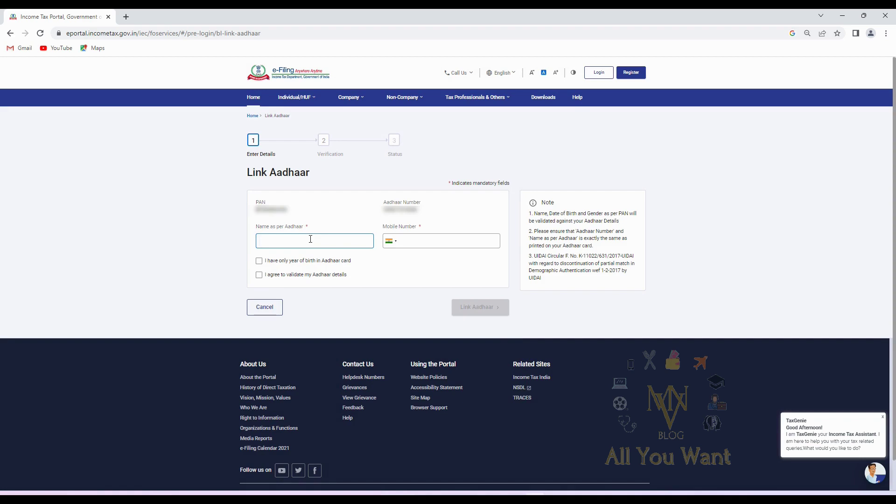
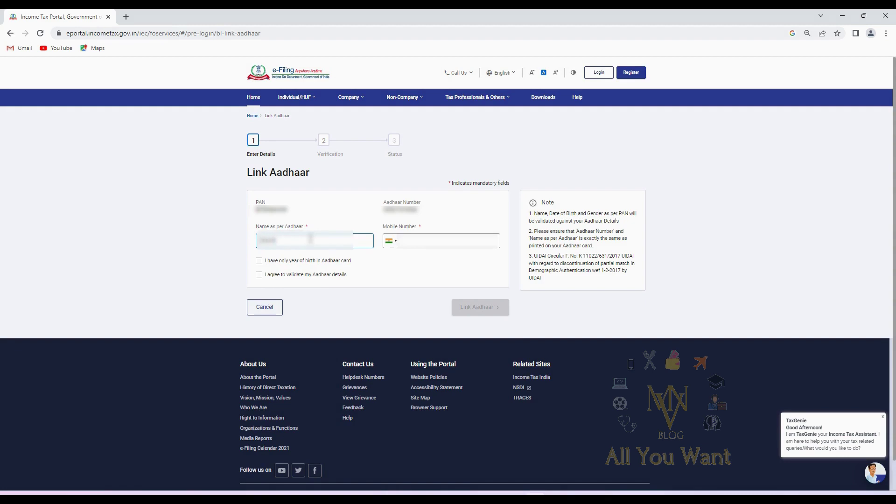
pyautogui.click(408, 240)
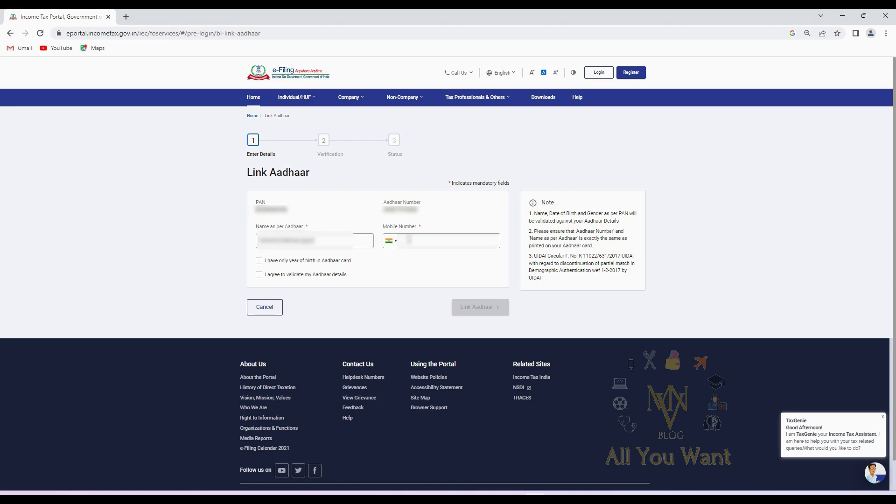
pyautogui.write('9876543210')
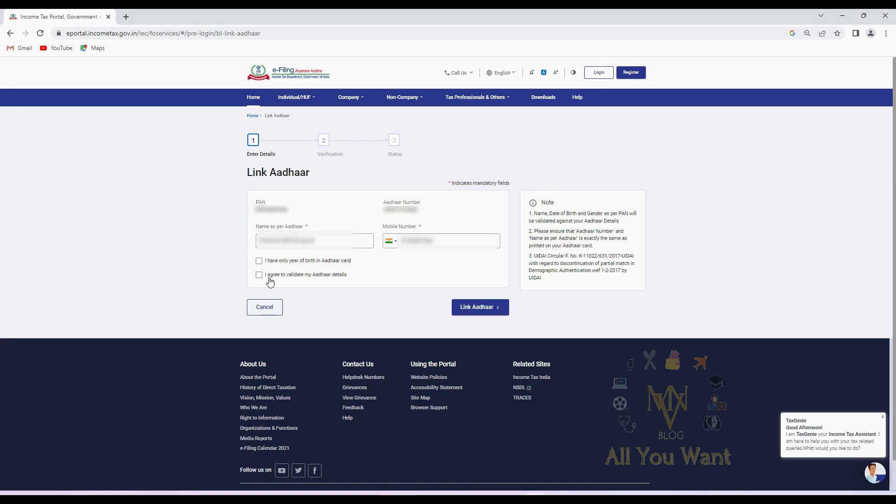
pyautogui.click(260, 276)
pyautogui.click(480, 312)
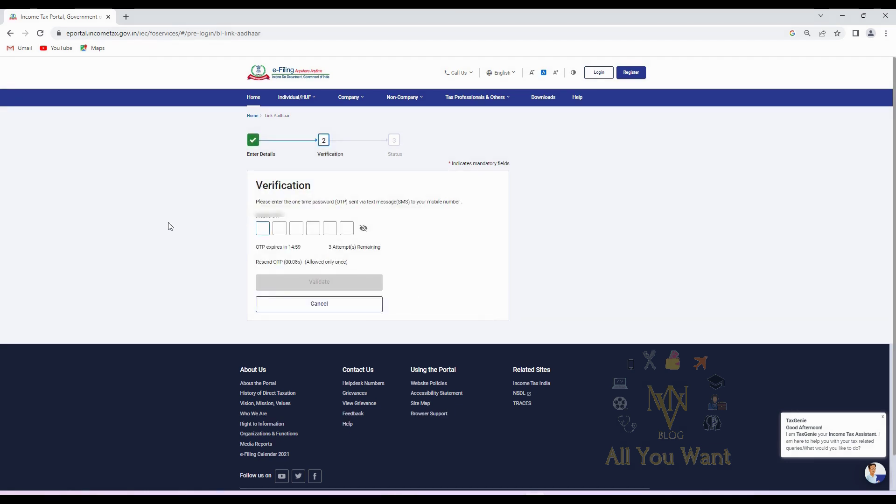
# Paste and validate the six-digit mobile OTP, then acknowledge the request-sent-to-UIDAI dialog
pyautogui.hotkey('ctrl', 'v')
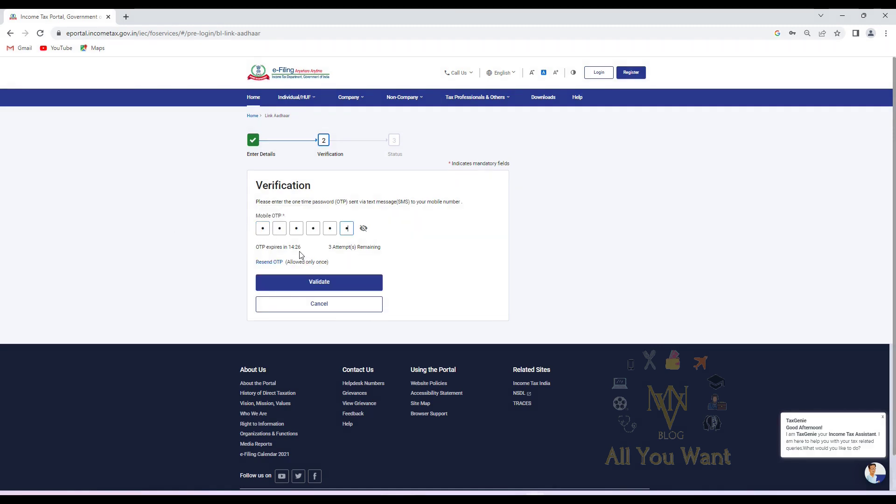
pyautogui.click(318, 280)
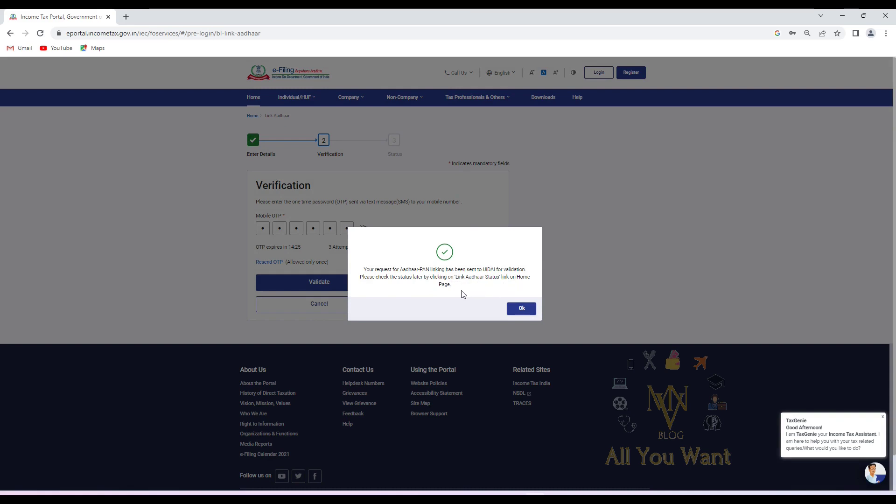
pyautogui.click(521, 309)
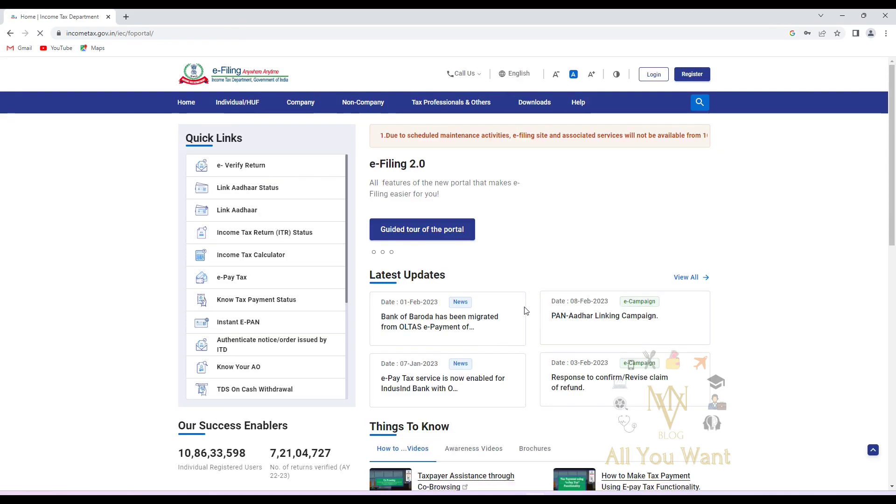
# Check the Link Aadhaar Status for the PAN and dismiss the pending UIDAI validation message
pyautogui.click(259, 189)
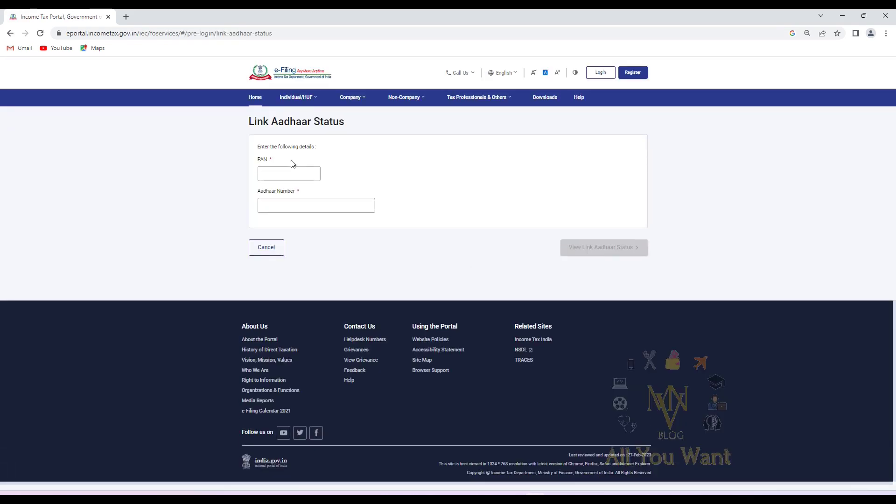
pyautogui.click(290, 171)
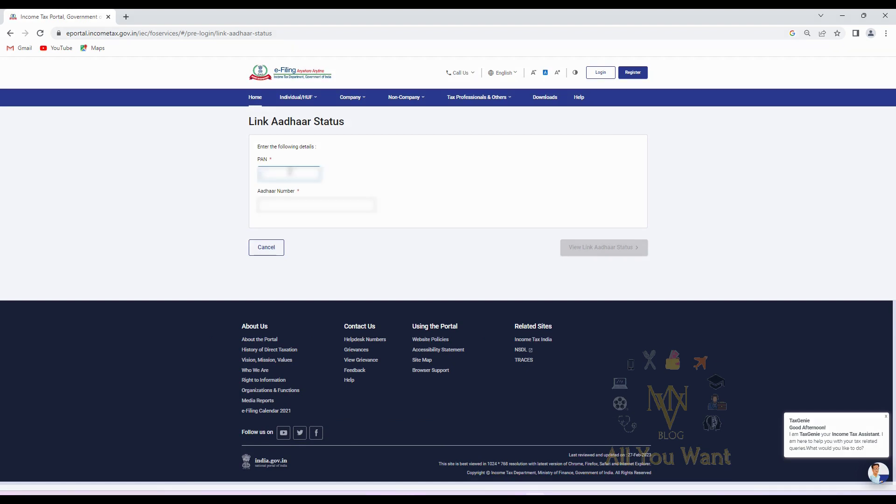
pyautogui.write('AB')
pyautogui.write('BC')
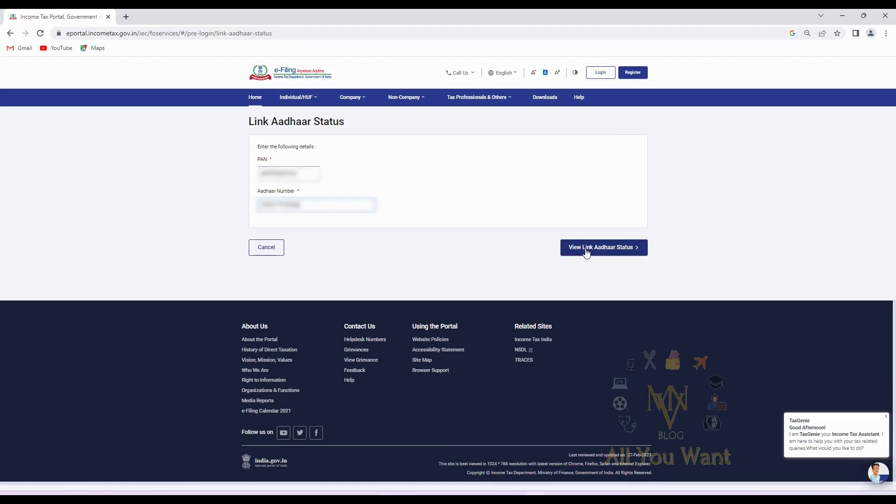
pyautogui.click(585, 248)
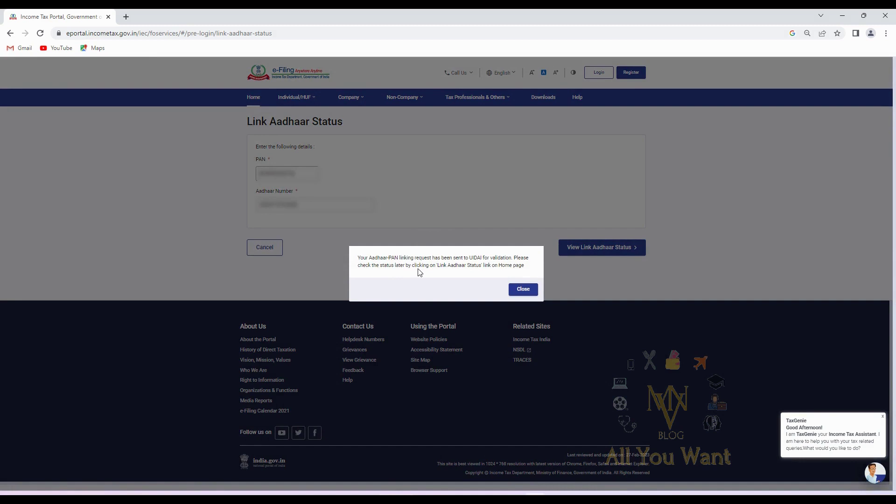
pyautogui.click(525, 288)
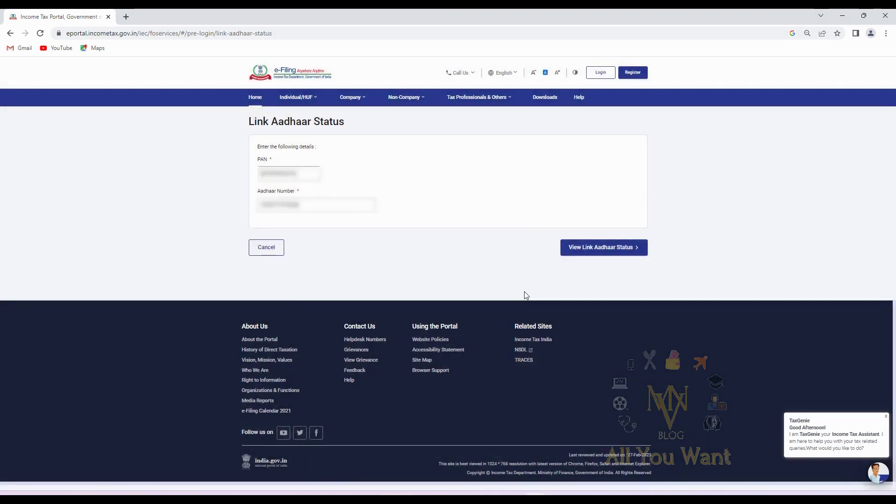
# Dismiss the TaxGenie chat greeting and request the link status again
pyautogui.click(886, 416)
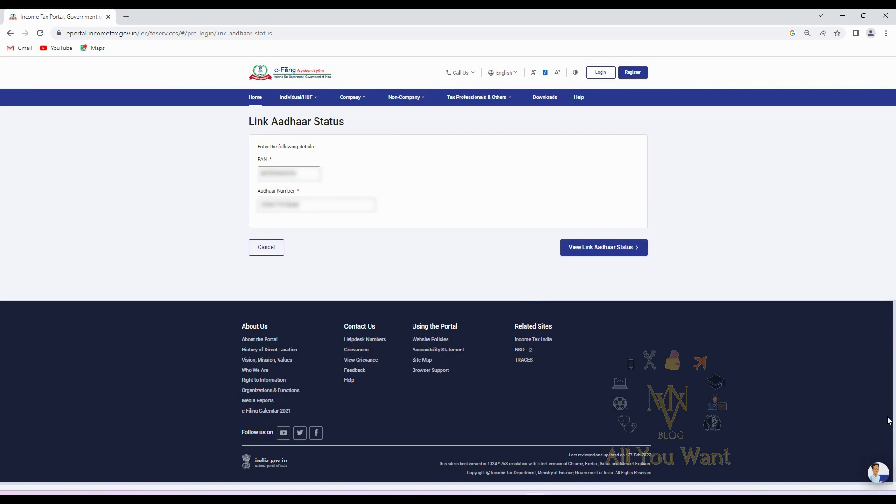
pyautogui.click(601, 255)
pyautogui.click(602, 255)
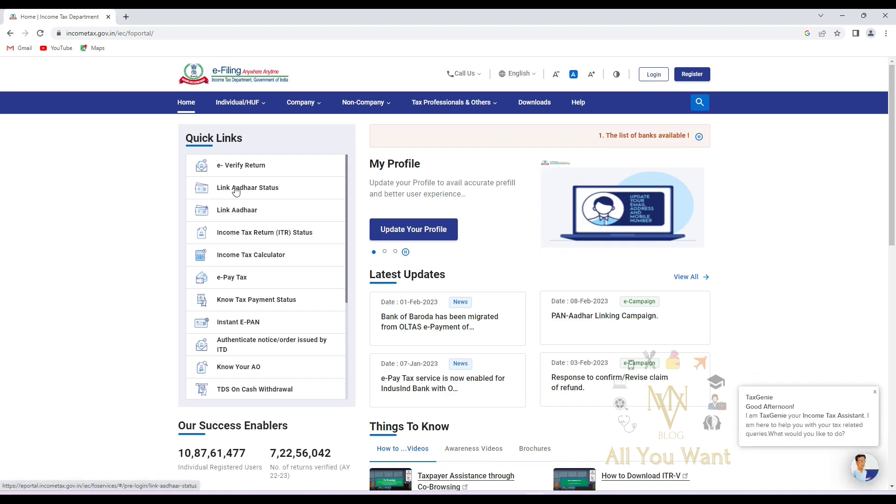
# Run a fresh Link Aadhaar Status check with the PAN and Aadhaar number
pyautogui.click(248, 195)
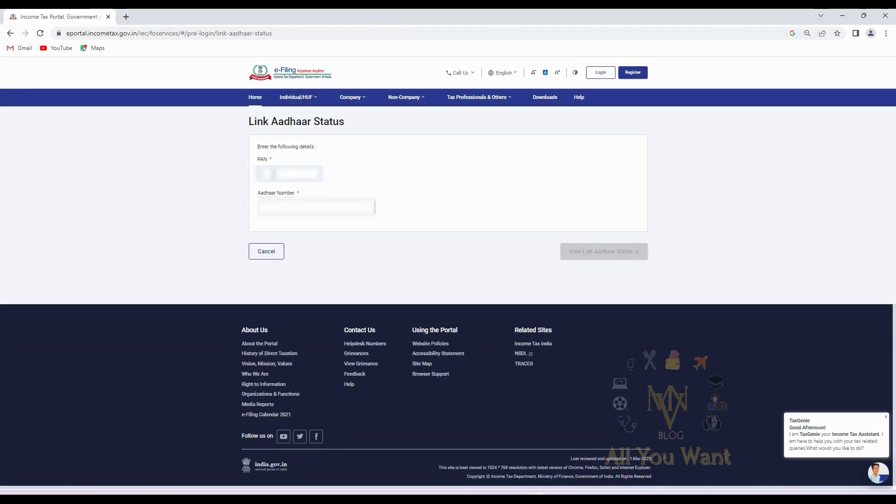
pyautogui.write('ABC')
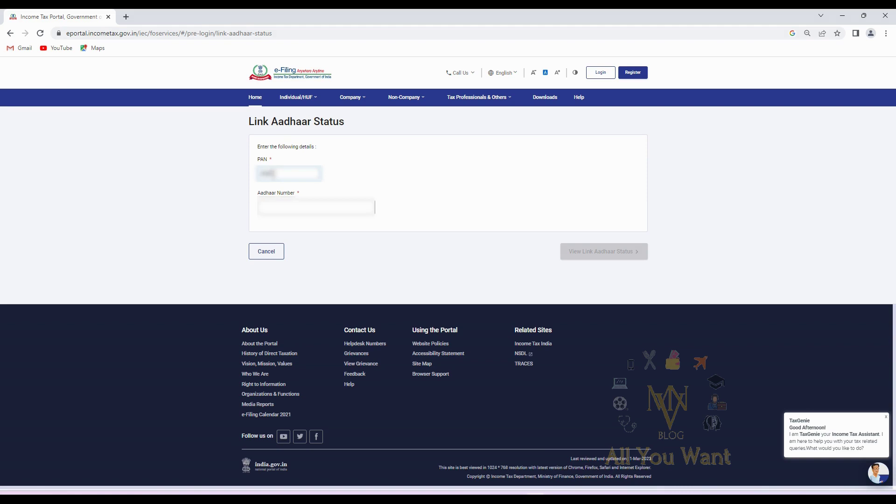
pyautogui.write('DE')
pyautogui.hotkey('ctrl', 'v')
pyautogui.click(584, 256)
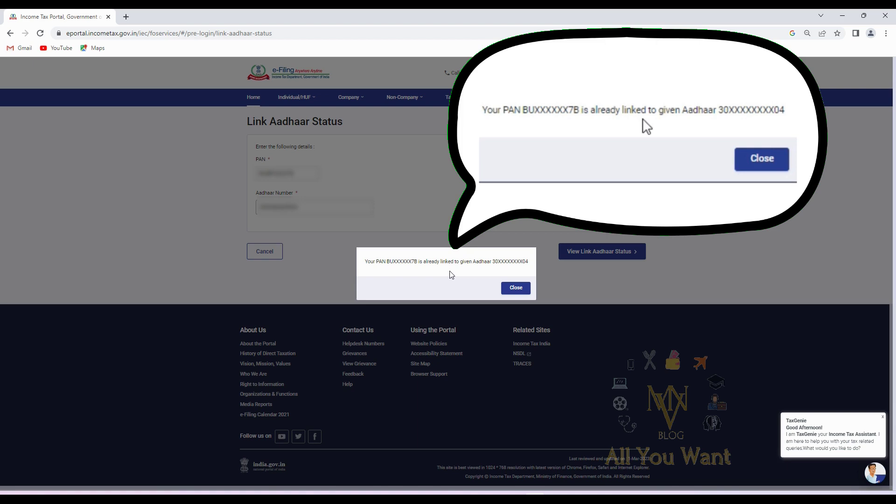
# Highlight the message stating the PAN is already linked to the Aadhaar
pyautogui.moveTo(364, 262); pyautogui.dragTo(536, 269)
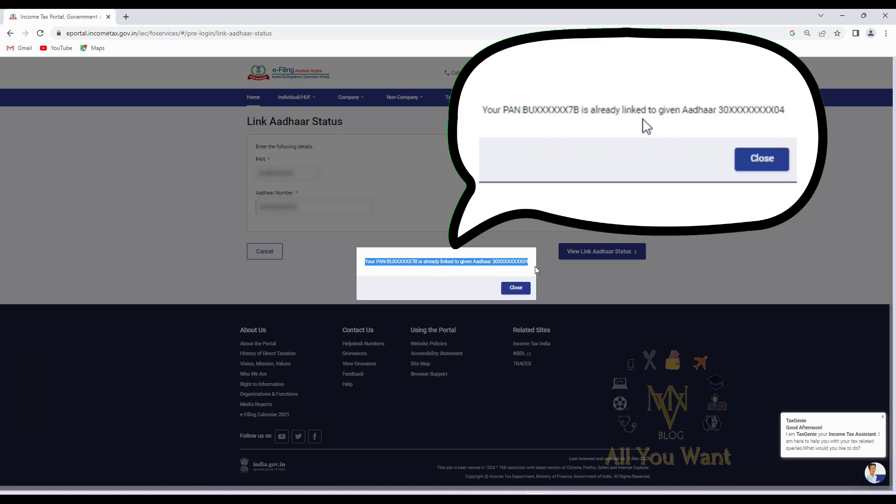
pyautogui.click(512, 270)
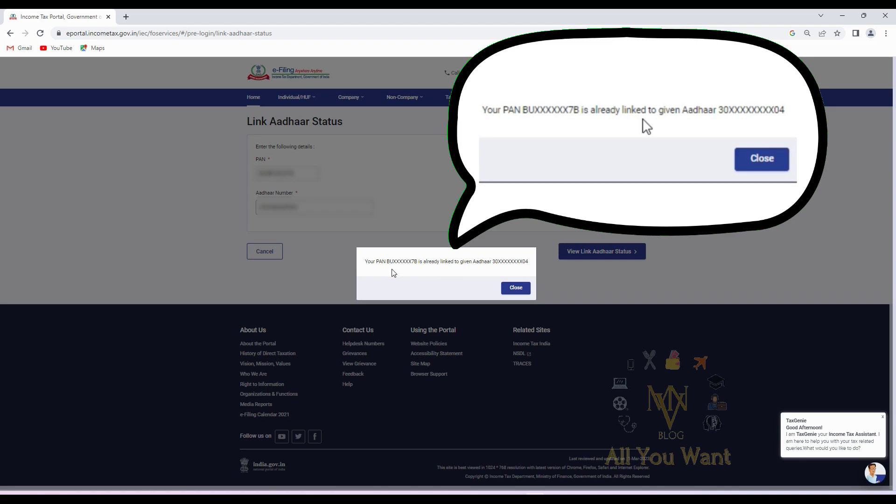
pyautogui.moveTo(367, 261); pyautogui.dragTo(521, 256)
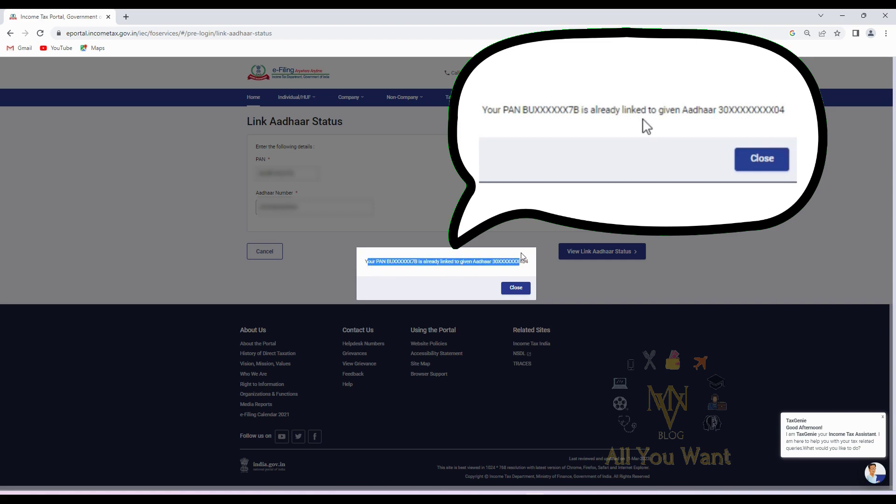
pyautogui.click(467, 274)
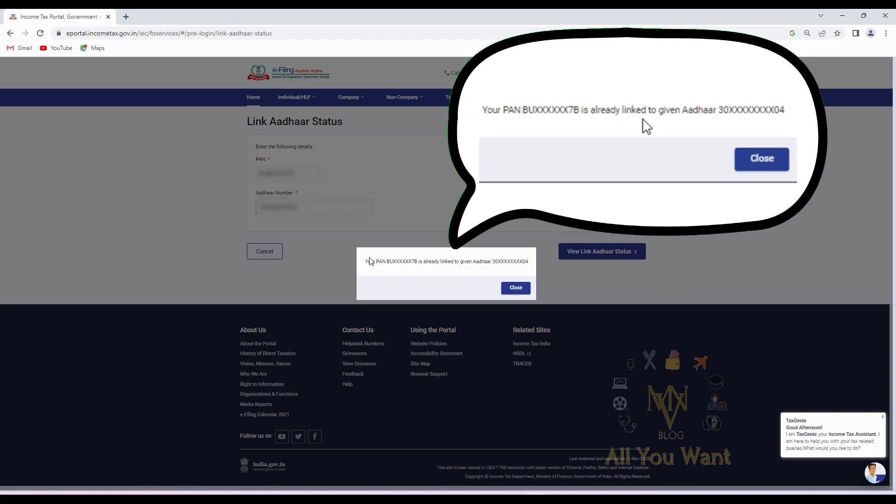